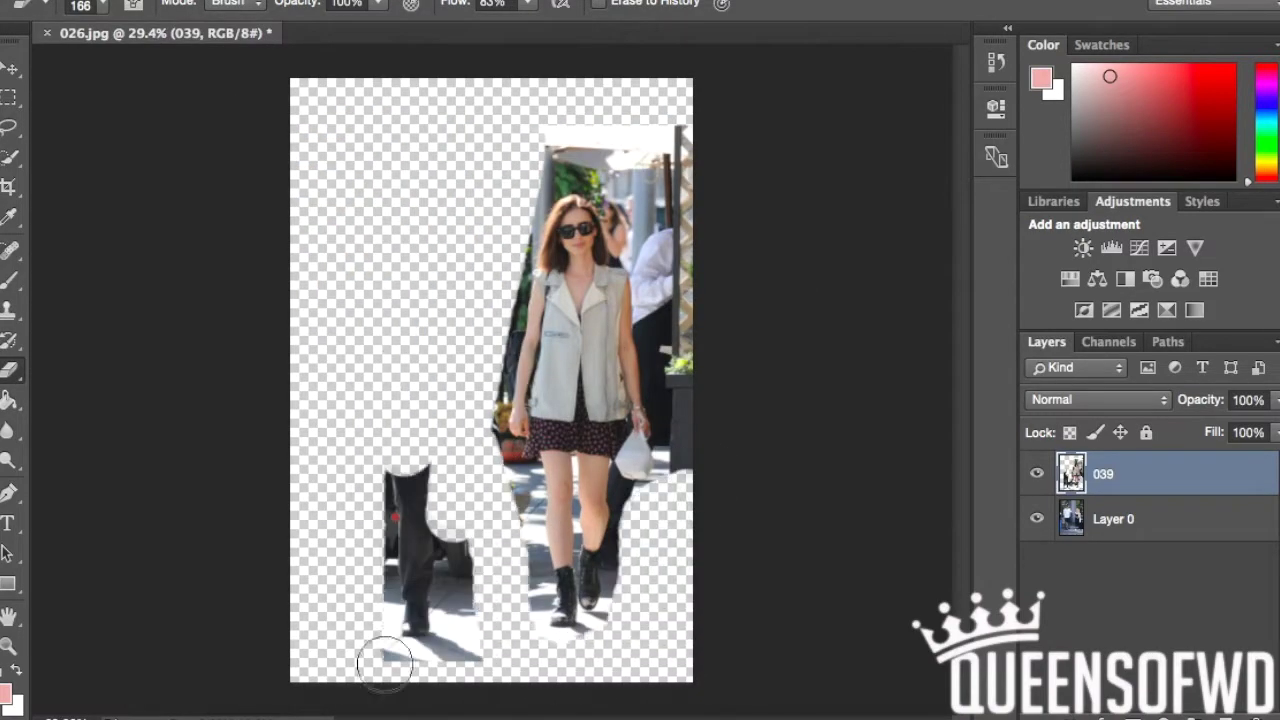
Match Layer 0's colours to source layer 039 with Match Color, nudging intensity up slightly.
{"action": "scroll", "coordinate": [491, 157], "scroll_direction": "up", "scroll_amount": 5}
{"action": "scroll", "coordinate": [491, 157], "scroll_direction": "down", "scroll_amount": 5}
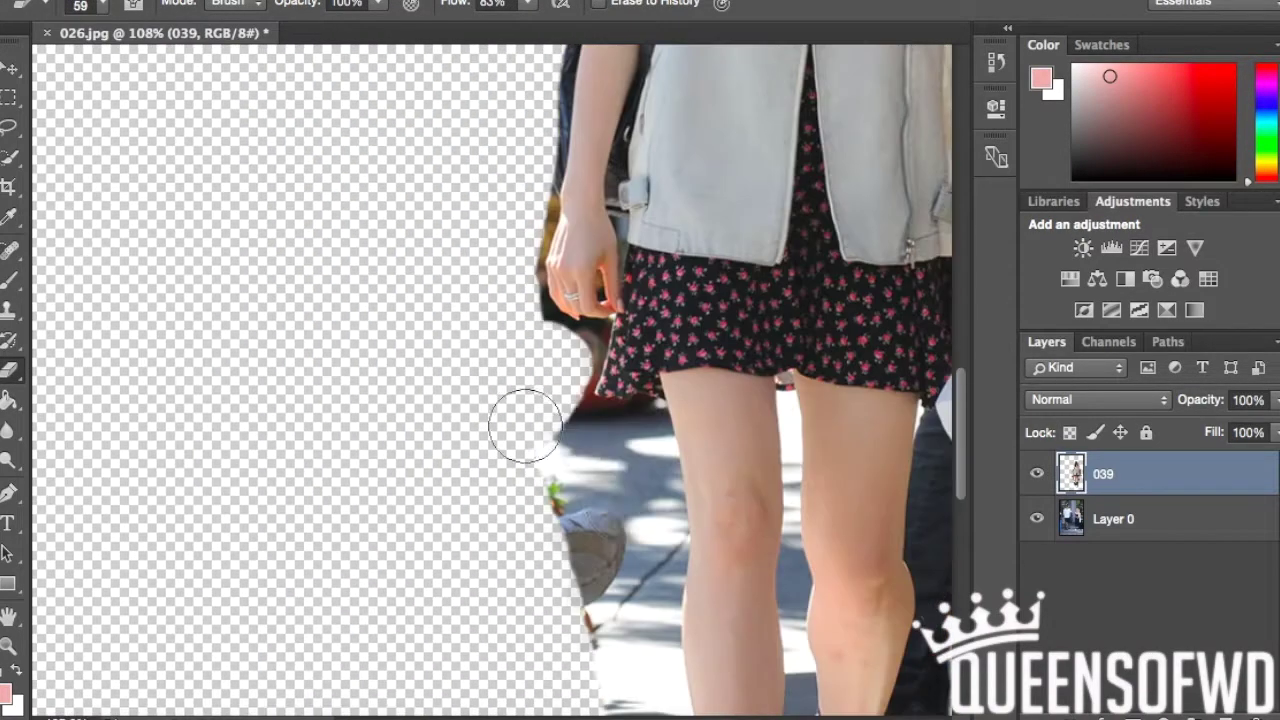
{"action": "scroll", "coordinate": [638, 478], "scroll_direction": "down", "scroll_amount": 5}
{"action": "scroll", "coordinate": [638, 478], "scroll_direction": "right", "scroll_amount": 5}
{"action": "scroll", "coordinate": [638, 478], "scroll_direction": "down", "scroll_amount": 2}
{"action": "scroll", "coordinate": [486, 514], "scroll_direction": "up", "scroll_amount": 5}
{"action": "scroll", "coordinate": [686, 386], "scroll_direction": "up", "scroll_amount": 5}
{"action": "scroll", "coordinate": [557, 629], "scroll_direction": "up", "scroll_amount": 3}
{"action": "key", "text": "super+0"}
{"action": "left_click", "coordinate": [1113, 519]}
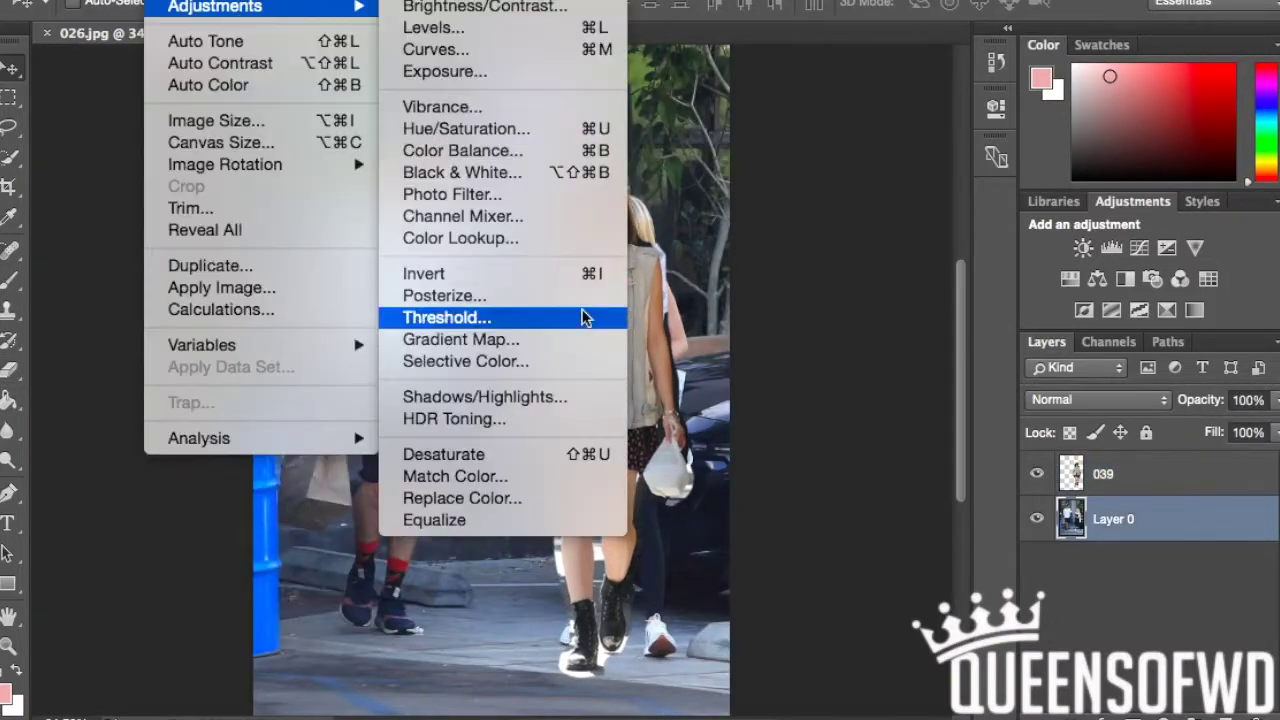
{"action": "left_click", "coordinate": [660, 474]}
{"action": "left_click_drag", "start_coordinate": [598, 8], "coordinate": [1008, 99]}
{"action": "key", "text": "shift+Tab"}
{"action": "key", "text": "Up"}
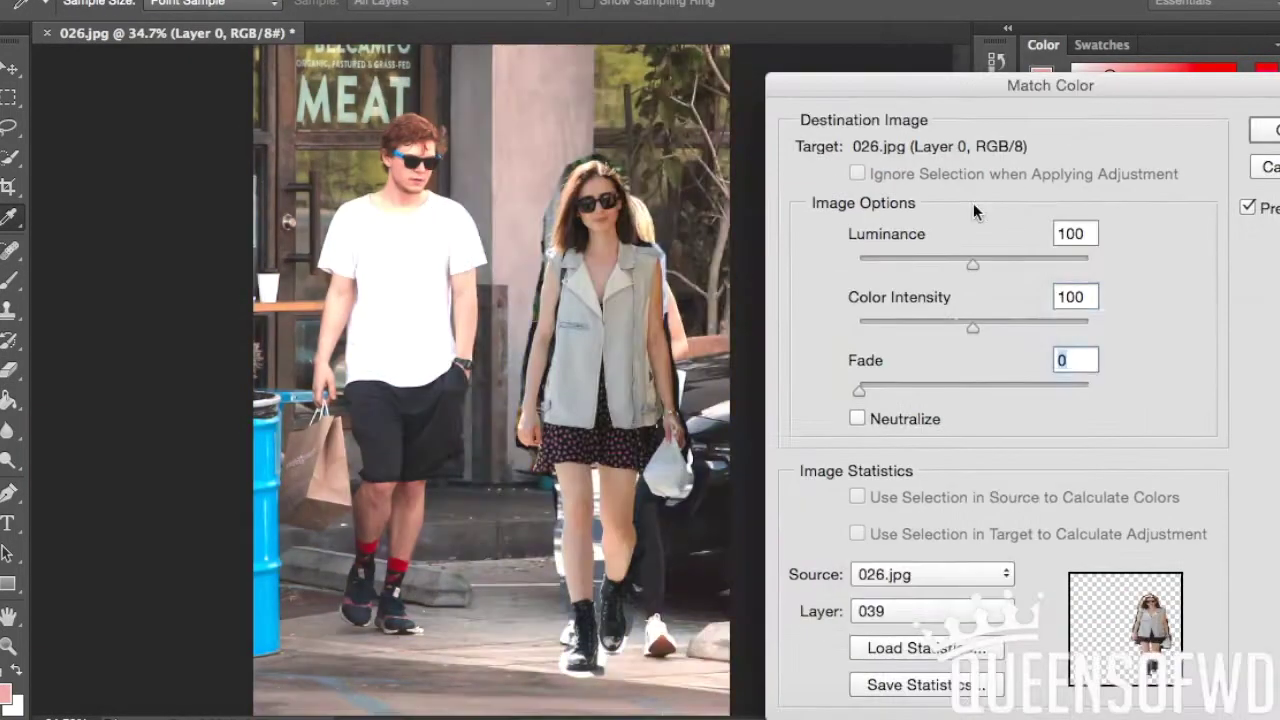
{"action": "key", "text": "Return"}
Begin tilting the cut-out woman's layer 039 by about 1.4°.
{"action": "key", "text": "Escape"}
{"action": "key", "text": "v"}
{"action": "scroll", "coordinate": [607, 355], "scroll_direction": "up", "scroll_amount": 2}
{"action": "scroll", "coordinate": [607, 355], "scroll_direction": "down", "scroll_amount": 2}
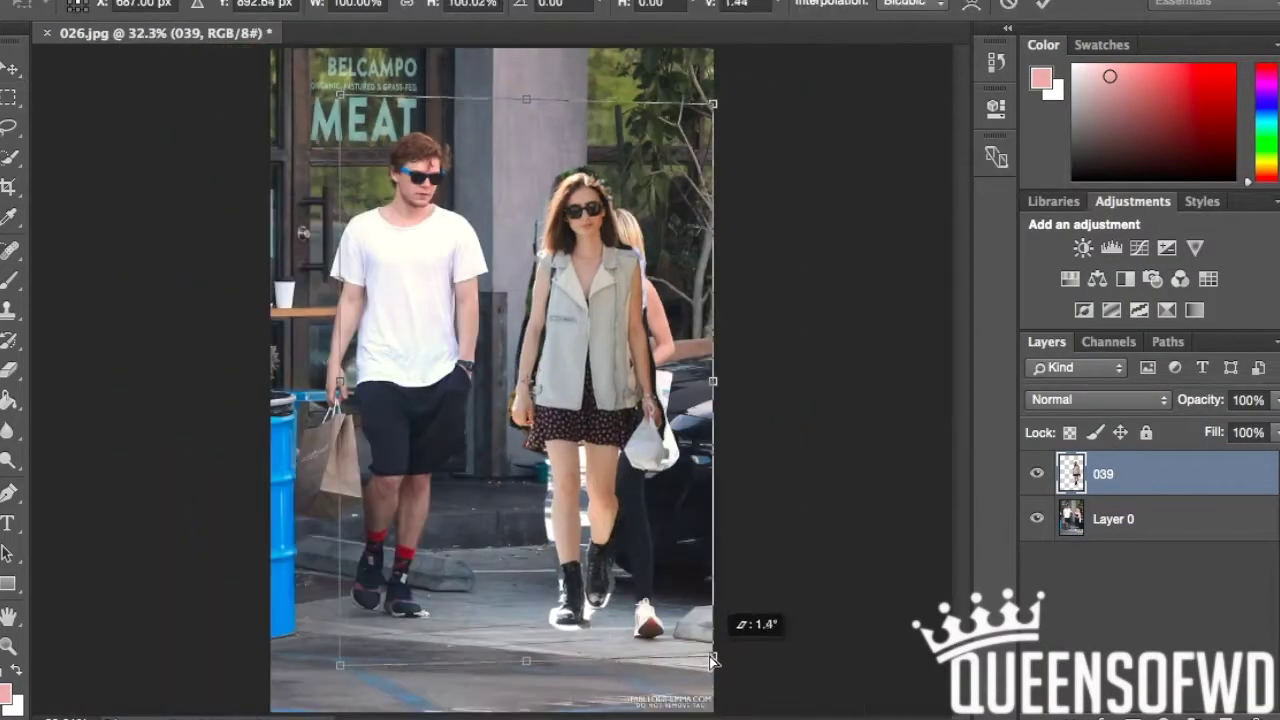
{"action": "scroll", "coordinate": [600, 240], "scroll_direction": "up", "scroll_amount": 5}
{"action": "key", "text": "e"}
{"action": "left_click", "coordinate": [101, 6]}
Set the eraser to 1 px and erase the background fringe along the woman's hair.
{"action": "scroll", "coordinate": [705, 220], "scroll_direction": "down", "scroll_amount": 2}
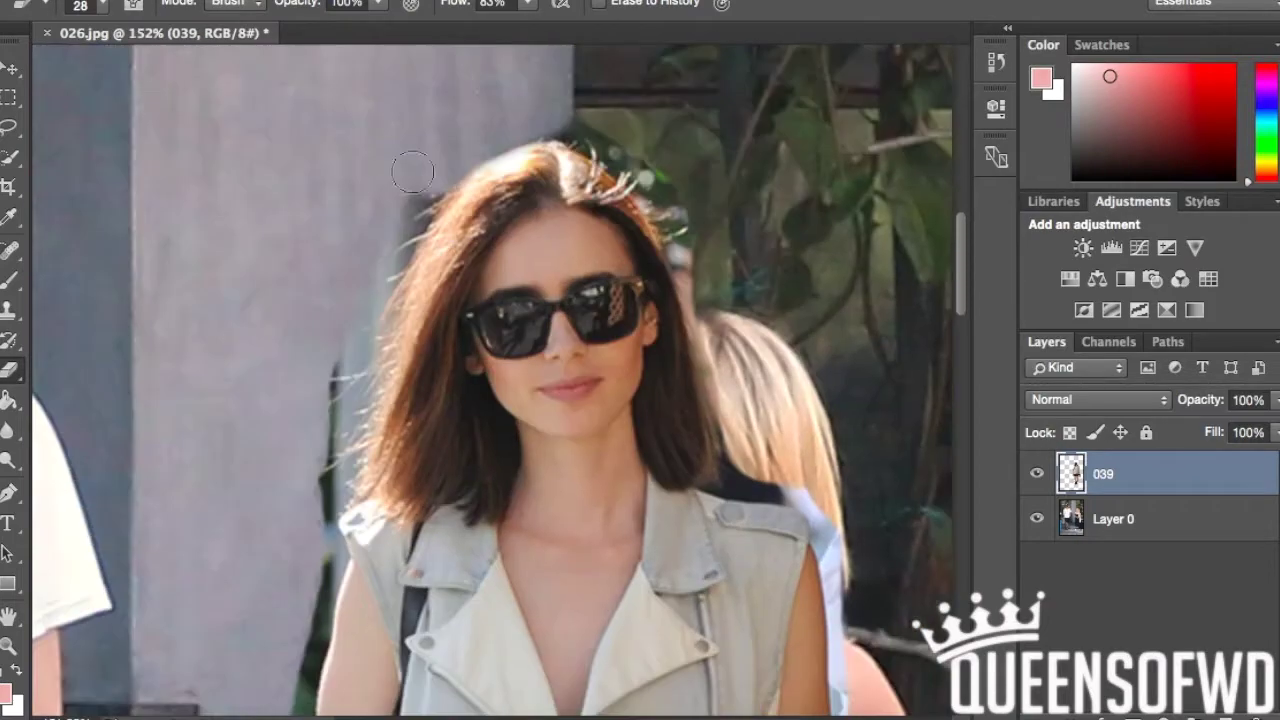
{"action": "scroll", "coordinate": [440, 405], "scroll_direction": "down", "scroll_amount": 3}
{"action": "scroll", "coordinate": [440, 405], "scroll_direction": "up", "scroll_amount": 5}
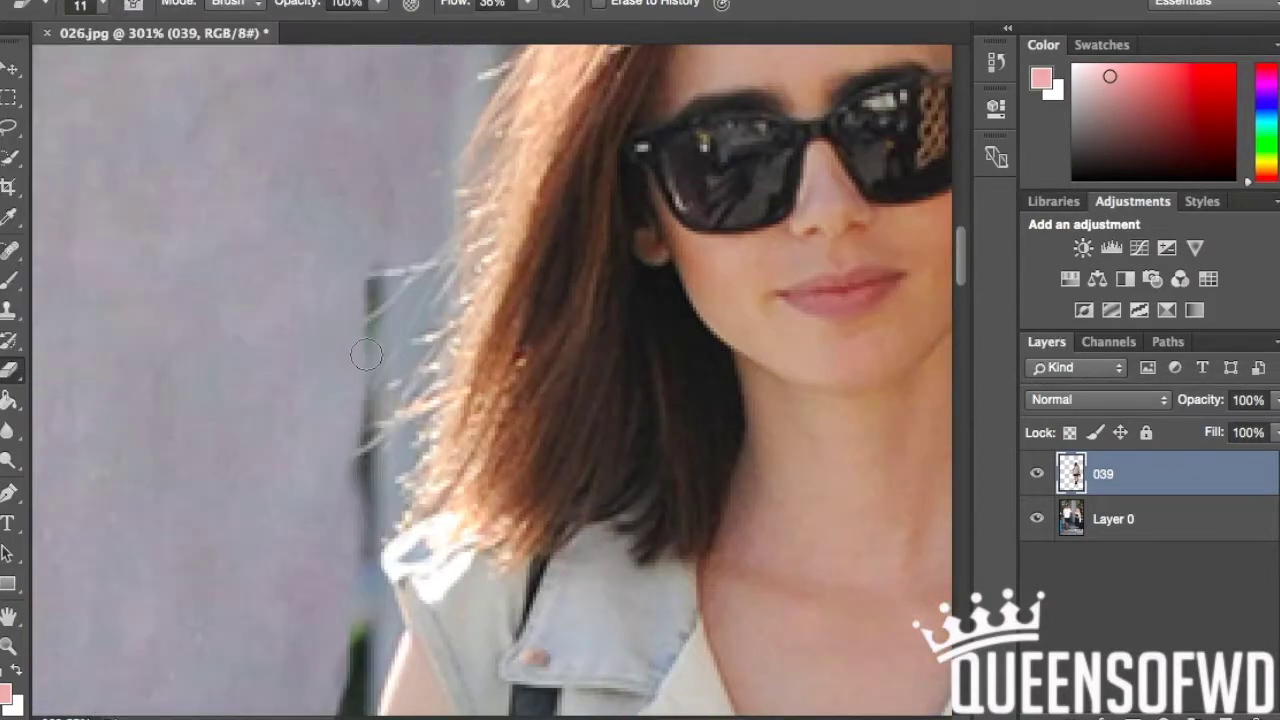
{"action": "scroll", "coordinate": [366, 354], "scroll_direction": "up", "scroll_amount": 4}
{"action": "left_click", "coordinate": [101, 6]}
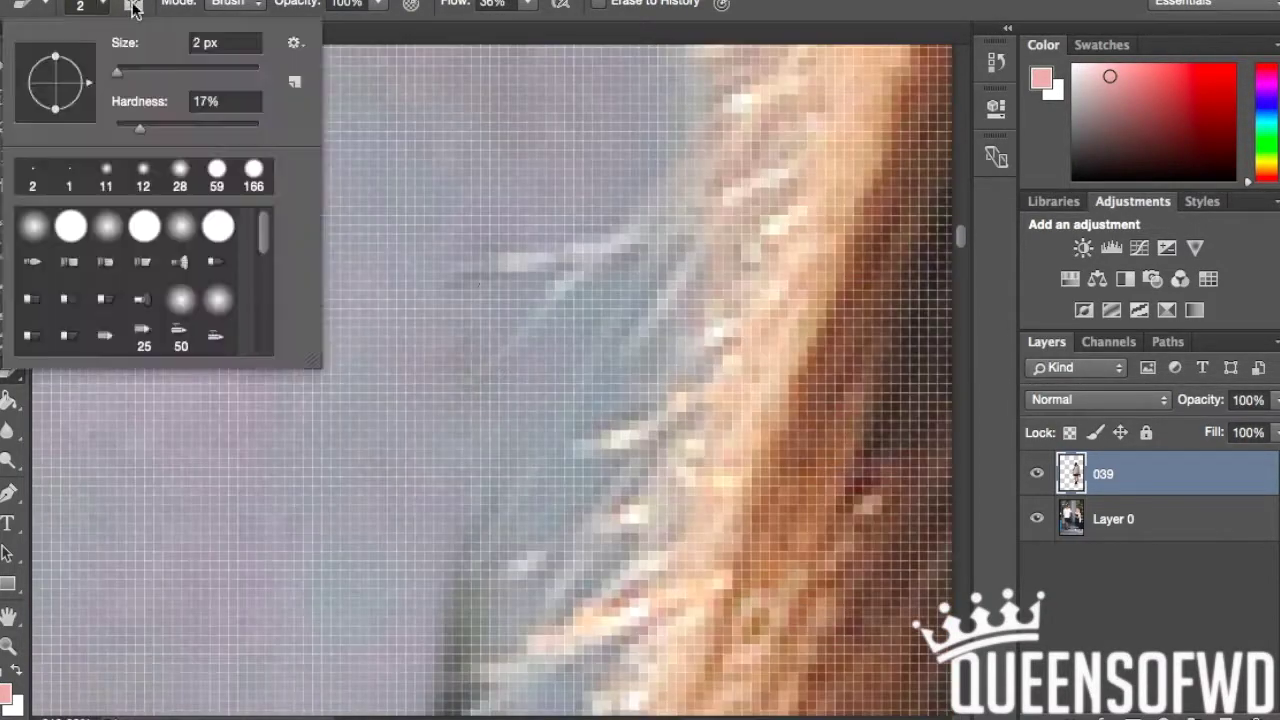
{"action": "scroll", "coordinate": [530, 302], "scroll_direction": "down", "scroll_amount": 4}
{"action": "scroll", "coordinate": [520, 400], "scroll_direction": "up", "scroll_amount": 5}
{"action": "scroll", "coordinate": [518, 448], "scroll_direction": "down", "scroll_amount": 2}
{"action": "key", "text": "bracketright"}
{"action": "key", "text": "bracketleft"}
{"action": "key", "text": "bracketleft"}
{"action": "key", "text": "bracketleft"}
{"action": "scroll", "coordinate": [518, 448], "scroll_direction": "up", "scroll_amount": 4}
{"action": "scroll", "coordinate": [518, 448], "scroll_direction": "down", "scroll_amount": 4}
{"action": "scroll", "coordinate": [518, 448], "scroll_direction": "up", "scroll_amount": 4}
{"action": "scroll", "coordinate": [518, 448], "scroll_direction": "down", "scroll_amount": 3}
{"action": "scroll", "coordinate": [518, 448], "scroll_direction": "up", "scroll_amount": 2}
Finish cleaning the hair and arm edges, then lift shadows to 22% with Shadows/Highlights.
{"action": "left_click", "coordinate": [101, 6]}
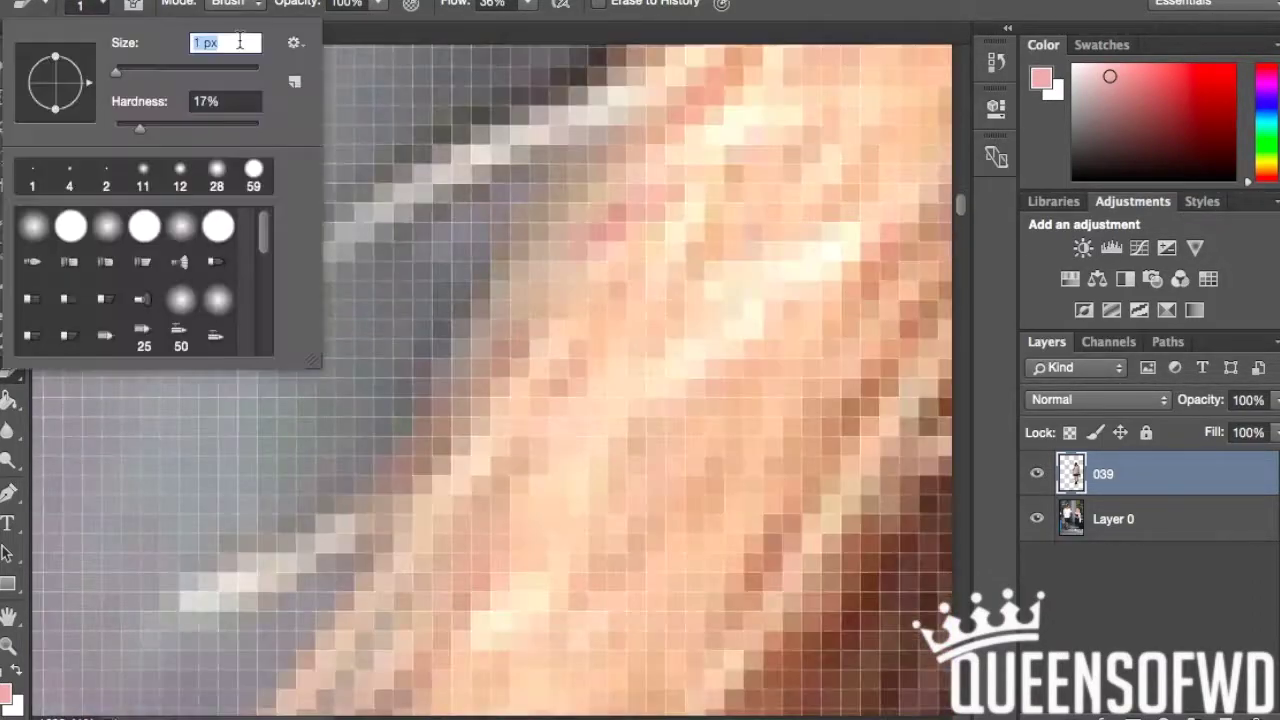
{"action": "scroll", "coordinate": [268, 457], "scroll_direction": "down", "scroll_amount": 4}
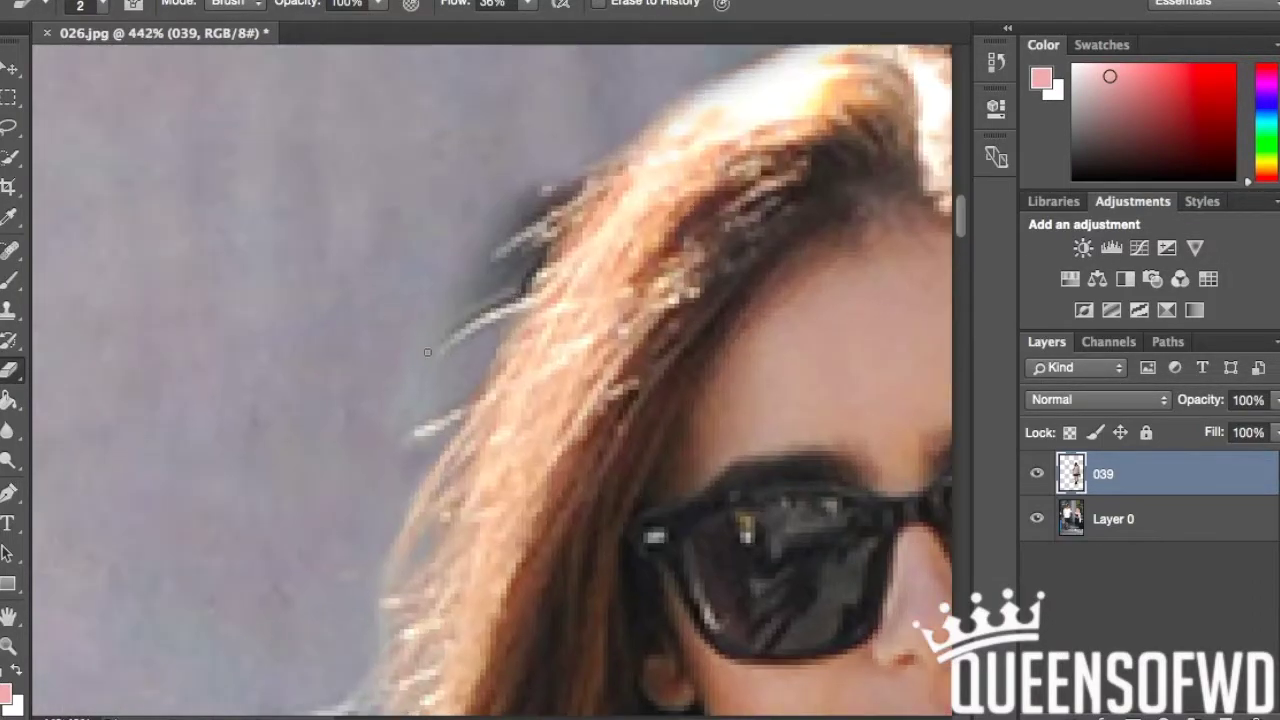
{"action": "scroll", "coordinate": [427, 352], "scroll_direction": "up", "scroll_amount": 3}
{"action": "scroll", "coordinate": [451, 298], "scroll_direction": "up", "scroll_amount": 2}
{"action": "scroll", "coordinate": [569, 266], "scroll_direction": "up", "scroll_amount": 1}
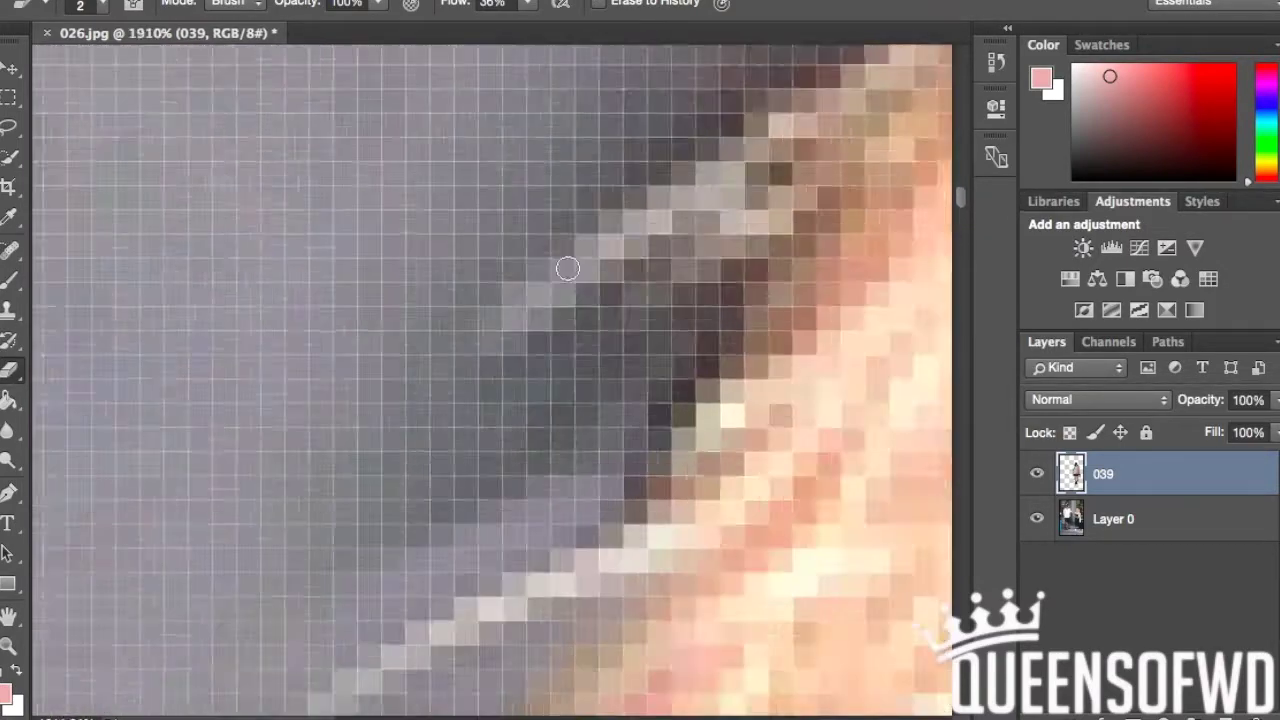
{"action": "scroll", "coordinate": [520, 398], "scroll_direction": "down", "scroll_amount": 5}
{"action": "scroll", "coordinate": [470, 376], "scroll_direction": "up", "scroll_amount": 2}
{"action": "scroll", "coordinate": [489, 378], "scroll_direction": "down", "scroll_amount": 3}
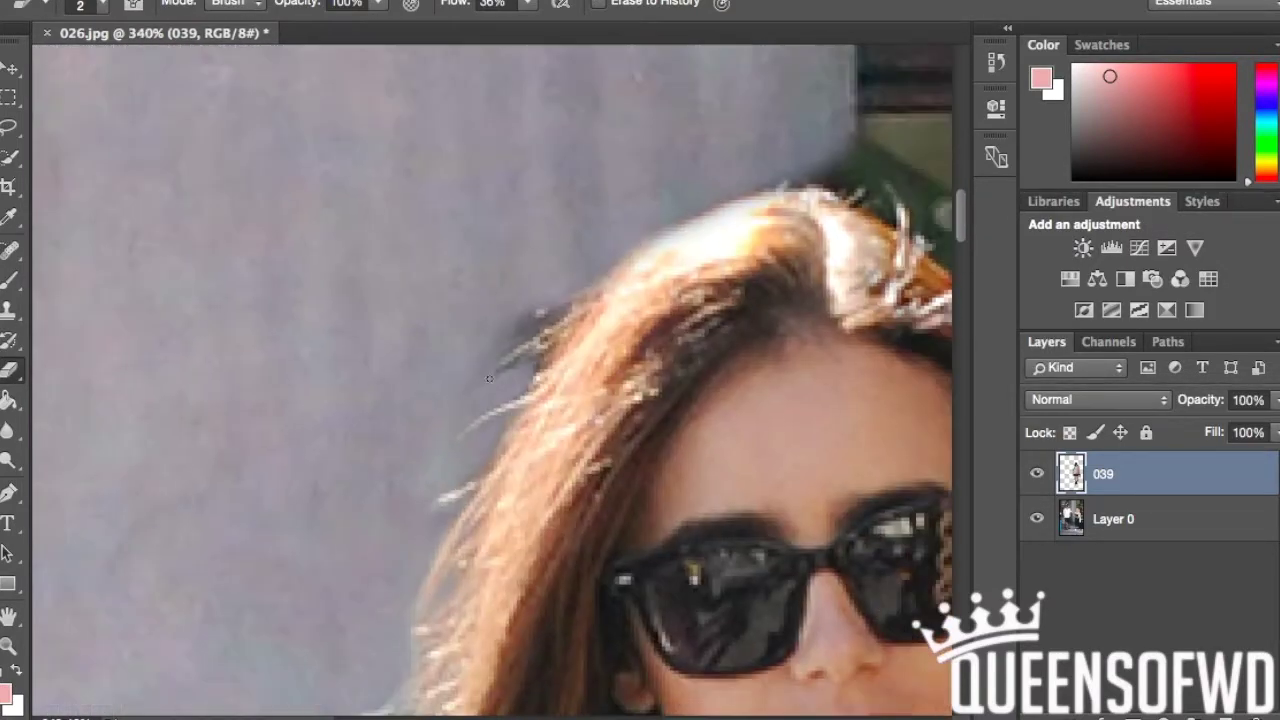
{"action": "scroll", "coordinate": [541, 313], "scroll_direction": "up", "scroll_amount": 2}
{"action": "scroll", "coordinate": [586, 186], "scroll_direction": "down", "scroll_amount": 2}
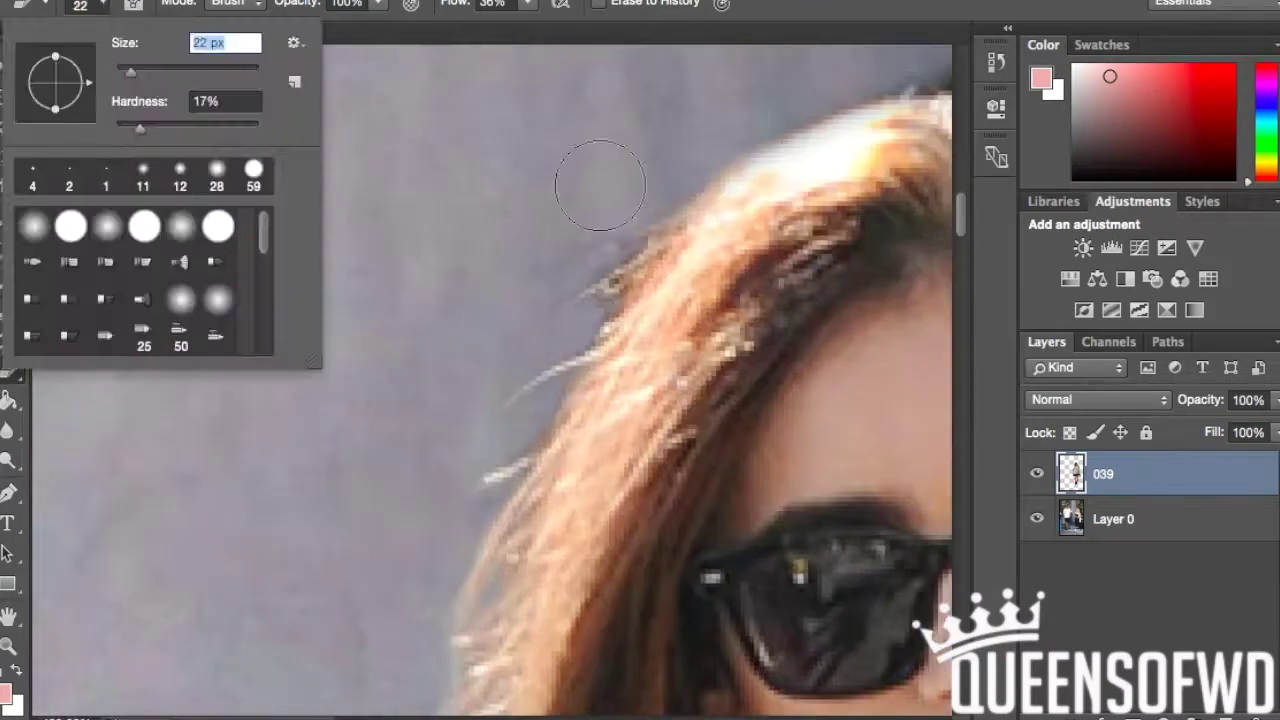
{"action": "scroll", "coordinate": [428, 300], "scroll_direction": "down", "scroll_amount": 2}
{"action": "scroll", "coordinate": [437, 508], "scroll_direction": "down", "scroll_amount": 2}
{"action": "scroll", "coordinate": [437, 508], "scroll_direction": "down", "scroll_amount": 3}
{"action": "scroll", "coordinate": [404, 544], "scroll_direction": "down", "scroll_amount": 3}
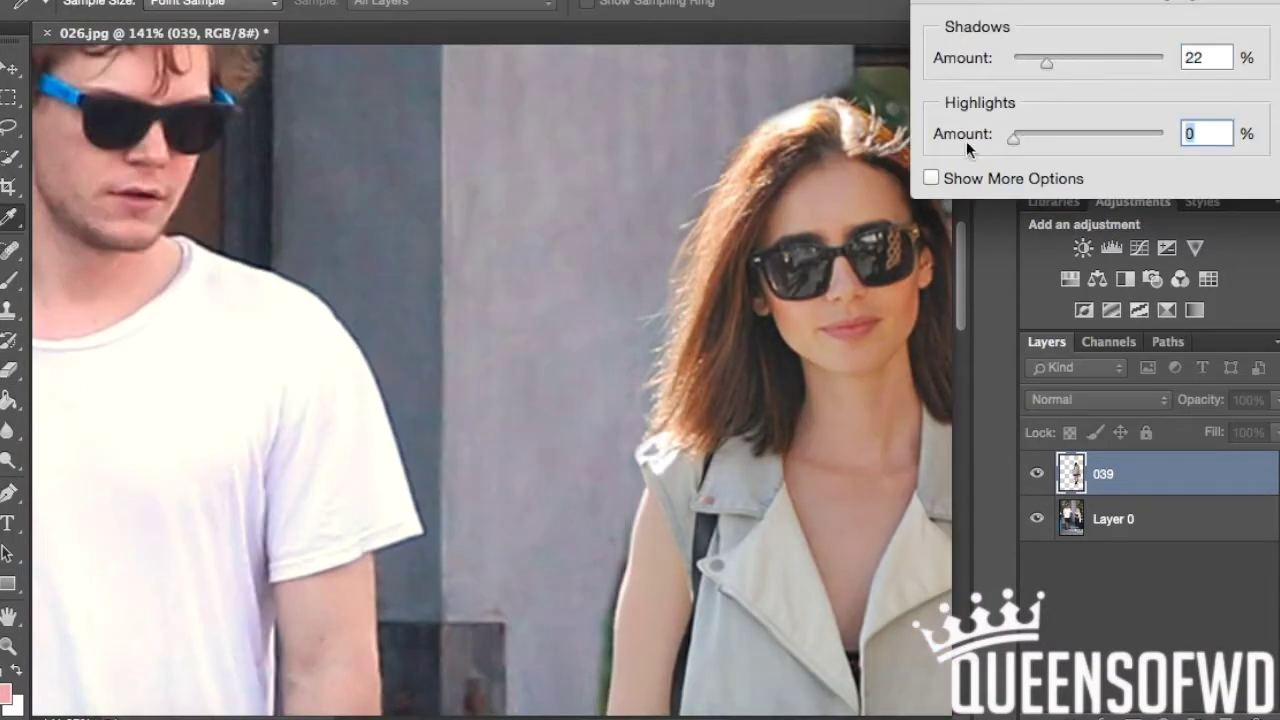
{"action": "left_click_drag", "start_coordinate": [1046, 57], "coordinate": [1027, 57]}
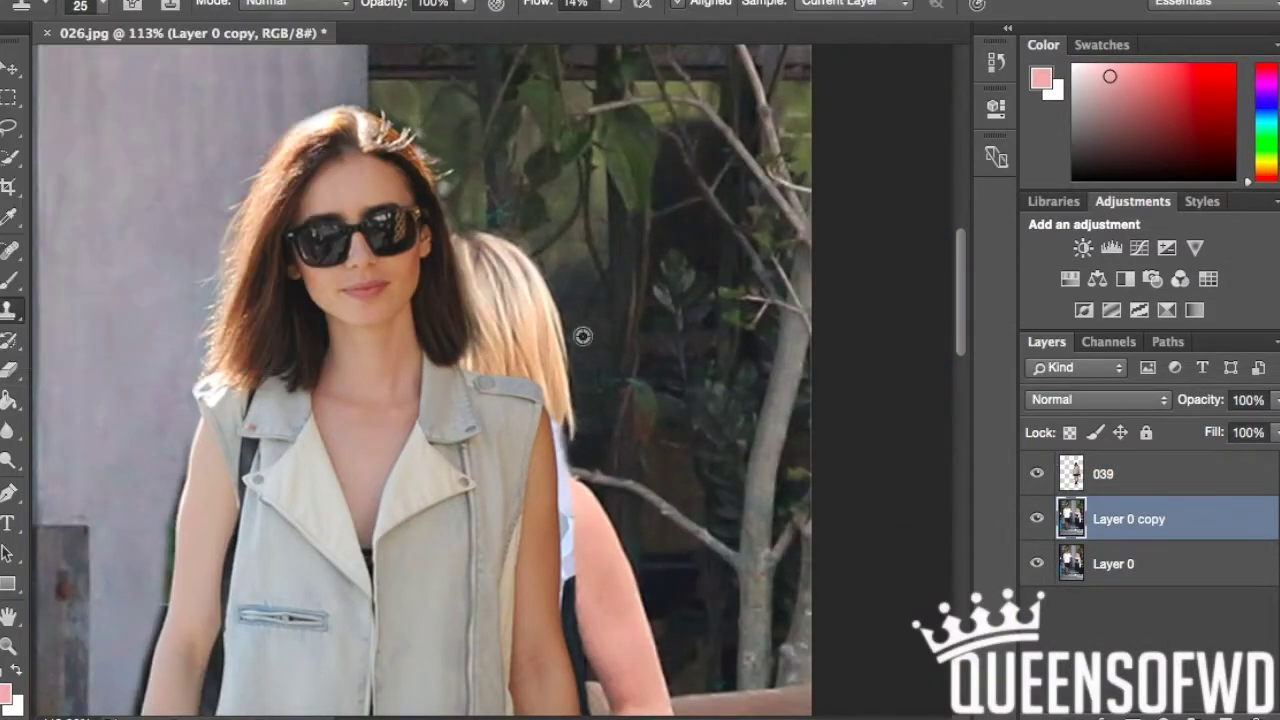
Clone away the blonde bystander's hair behind the woman on the Layer 0 copy.
{"action": "scroll", "coordinate": [547, 292], "scroll_direction": "up", "scroll_amount": 5}
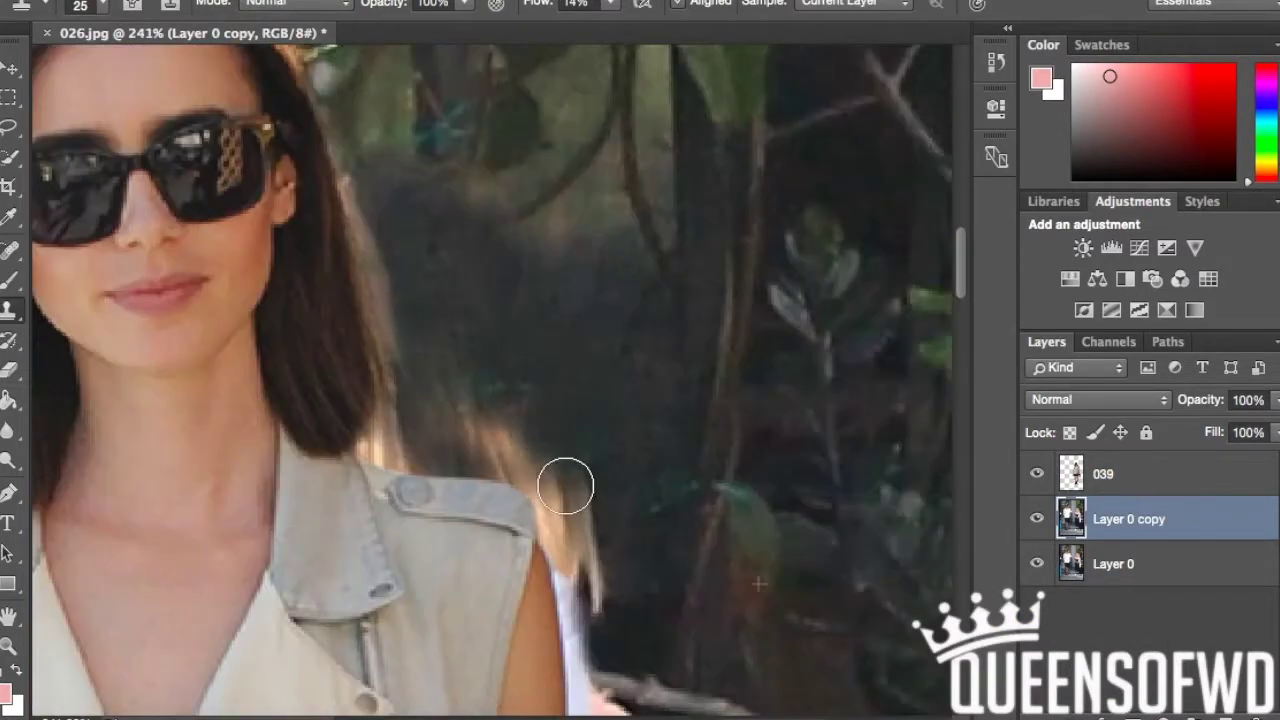
{"action": "left_click", "coordinate": [1128, 484]}
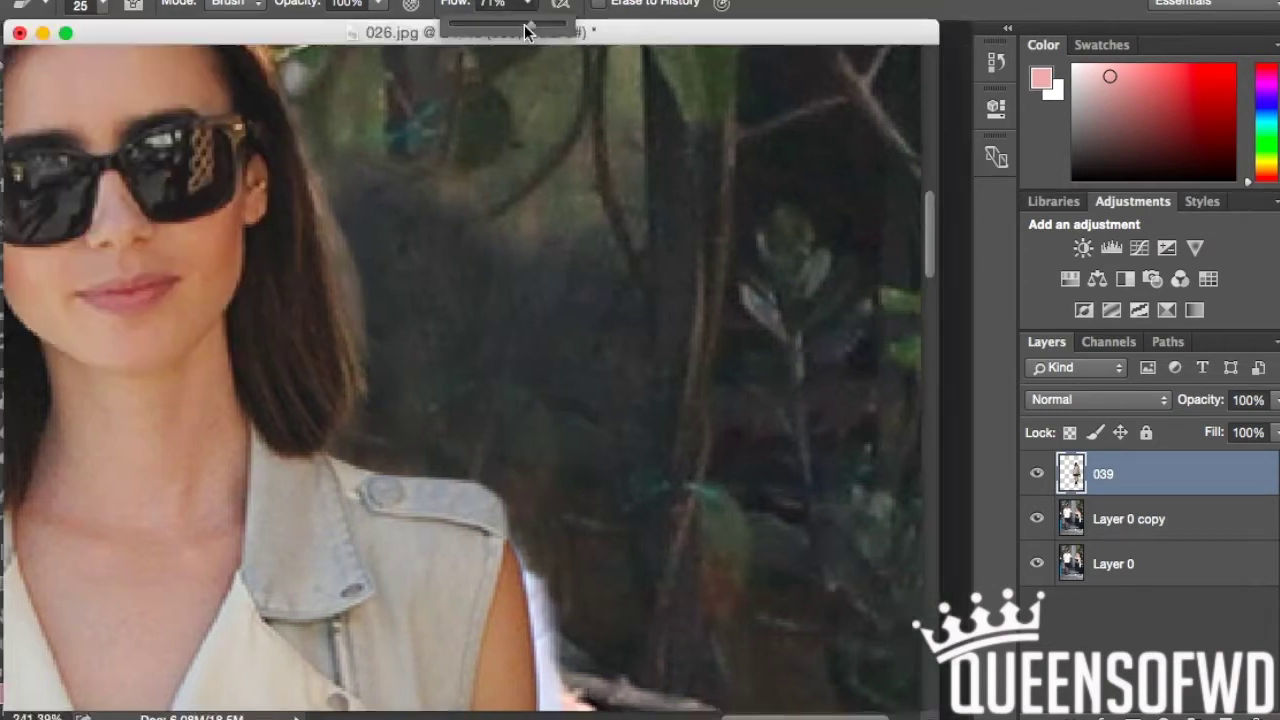
{"action": "scroll", "coordinate": [417, 309], "scroll_direction": "down", "scroll_amount": 3}
{"action": "key", "text": "alt+["}
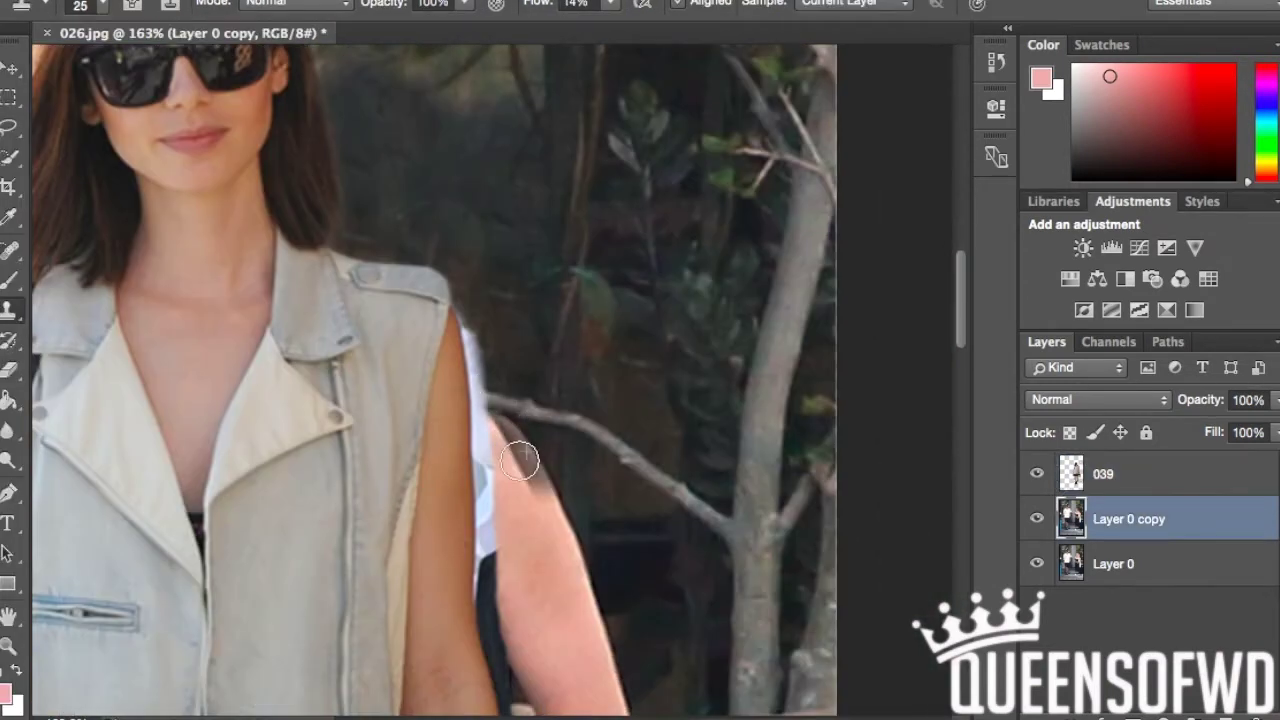
{"action": "scroll", "coordinate": [480, 518], "scroll_direction": "down", "scroll_amount": 5}
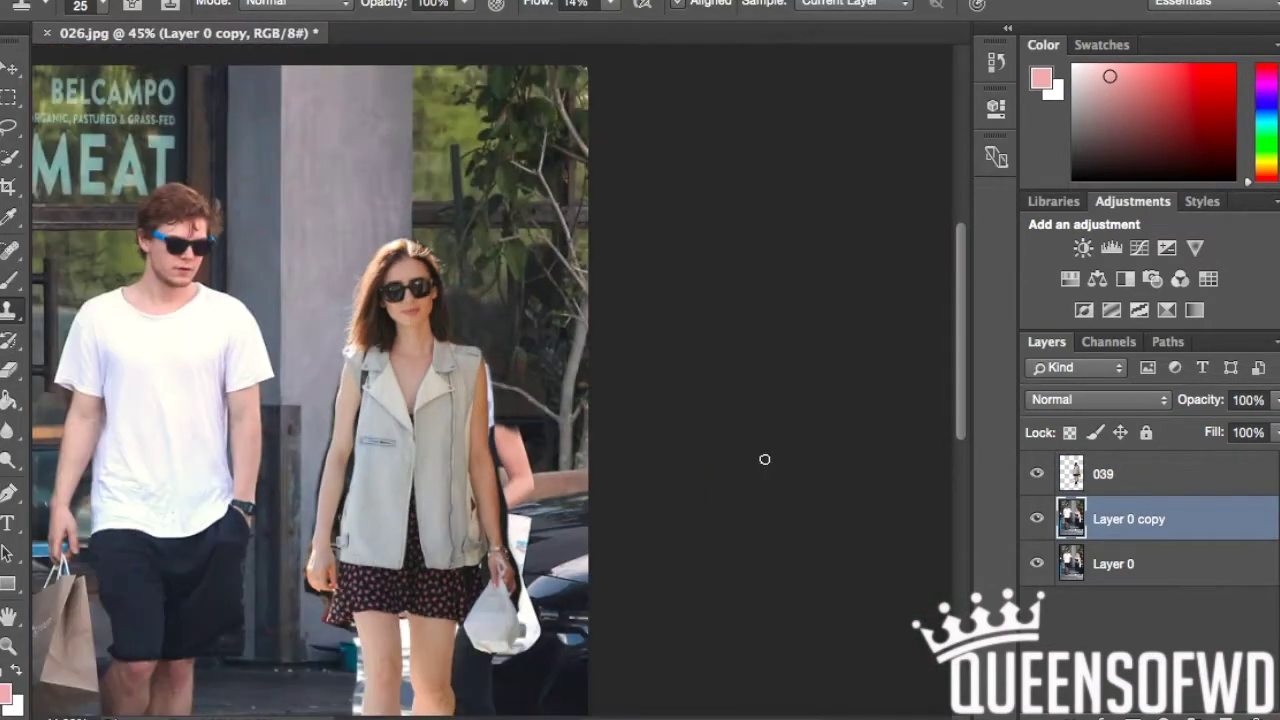
{"action": "left_click", "coordinate": [1103, 474]}
{"action": "key", "text": "e"}
{"action": "scroll", "coordinate": [391, 166], "scroll_direction": "up", "scroll_amount": 5}
{"action": "scroll", "coordinate": [391, 166], "scroll_direction": "up", "scroll_amount": 4}
Clone the bystander's arm into the wall and car hood on the Layer 0 copy.
{"action": "scroll", "coordinate": [525, 338], "scroll_direction": "down", "scroll_amount": 3}
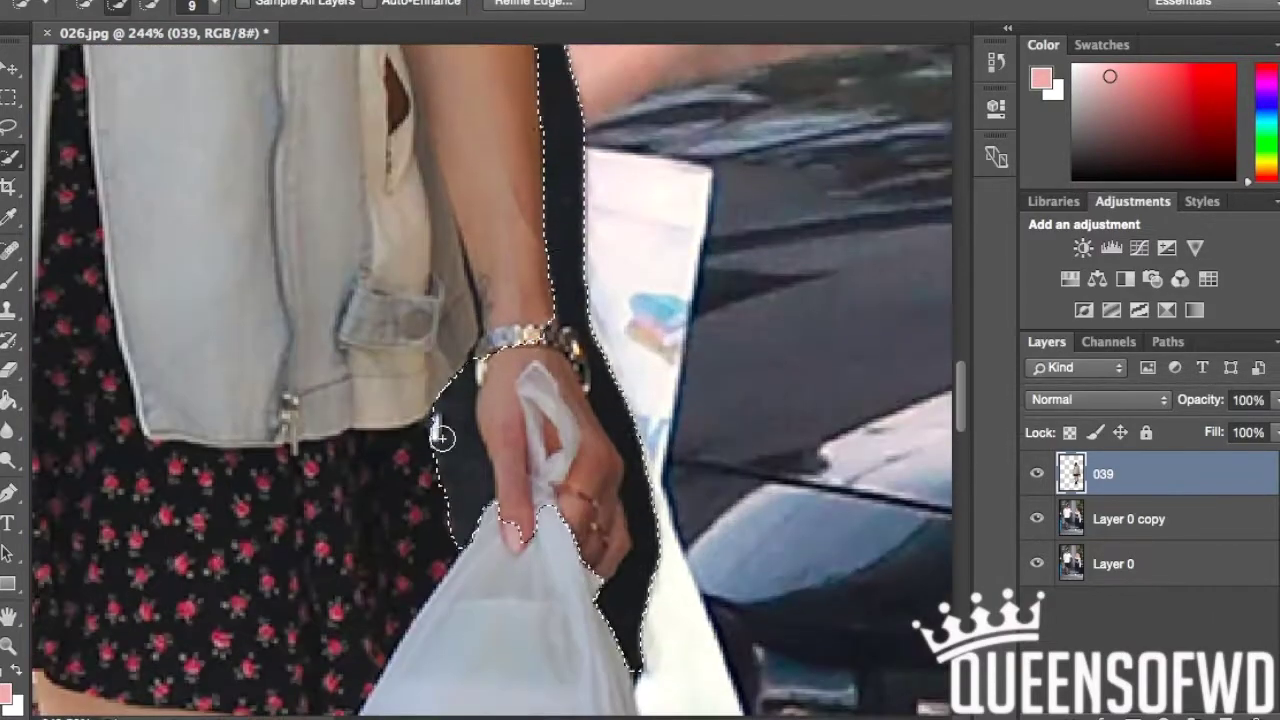
{"action": "scroll", "coordinate": [441, 437], "scroll_direction": "up", "scroll_amount": 2}
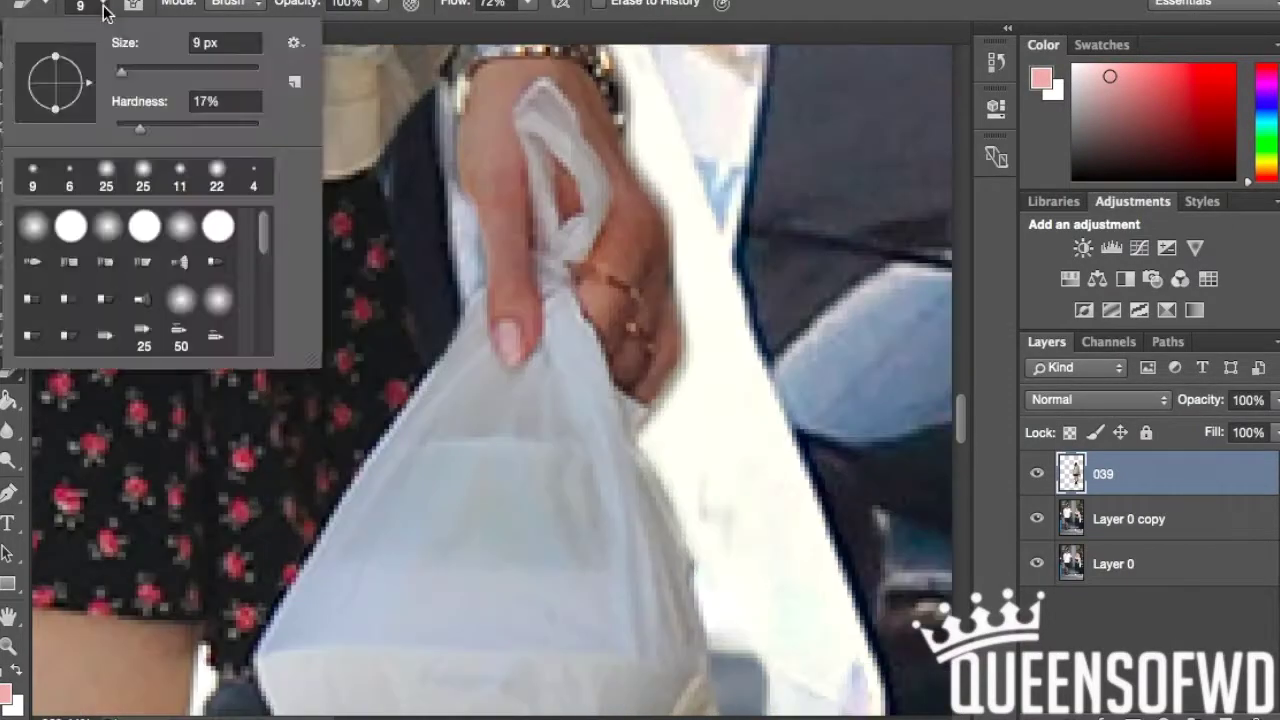
{"action": "scroll", "coordinate": [330, 490], "scroll_direction": "down", "scroll_amount": 10}
{"action": "scroll", "coordinate": [420, 510], "scroll_direction": "down", "scroll_amount": 10}
{"action": "scroll", "coordinate": [530, 545], "scroll_direction": "down", "scroll_amount": 10}
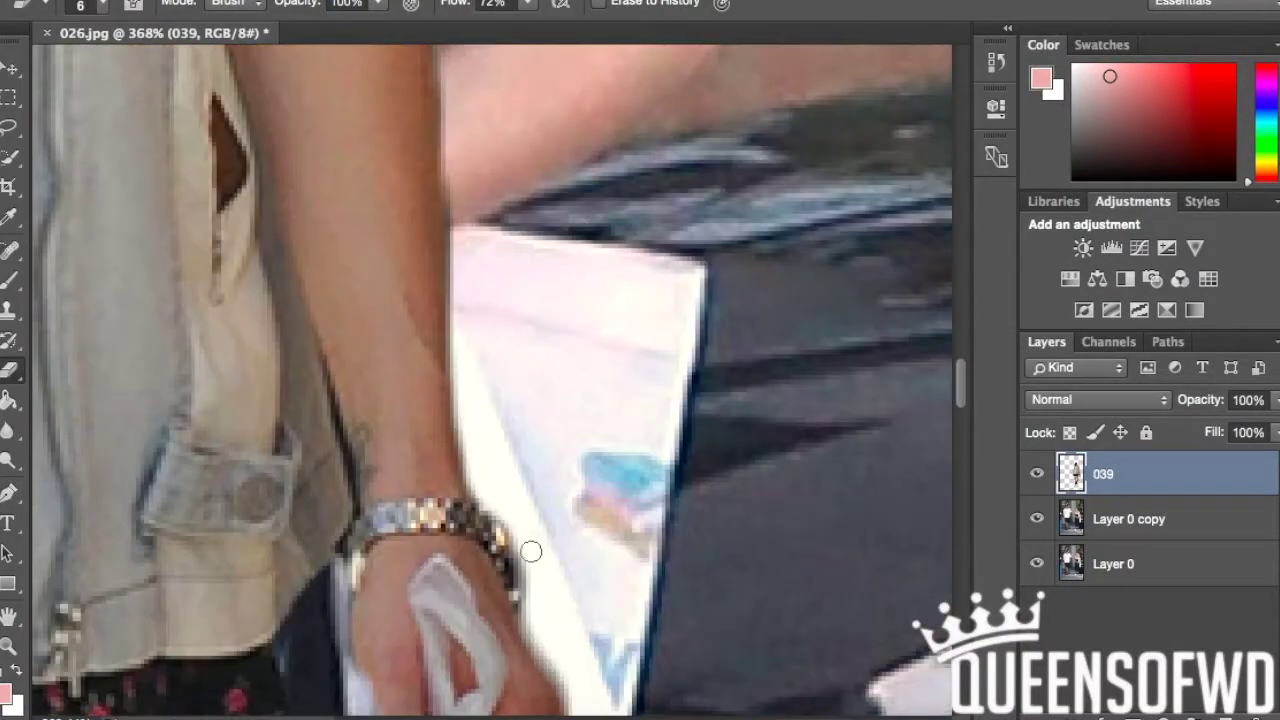
{"action": "scroll", "coordinate": [580, 500], "scroll_direction": "down", "scroll_amount": 5}
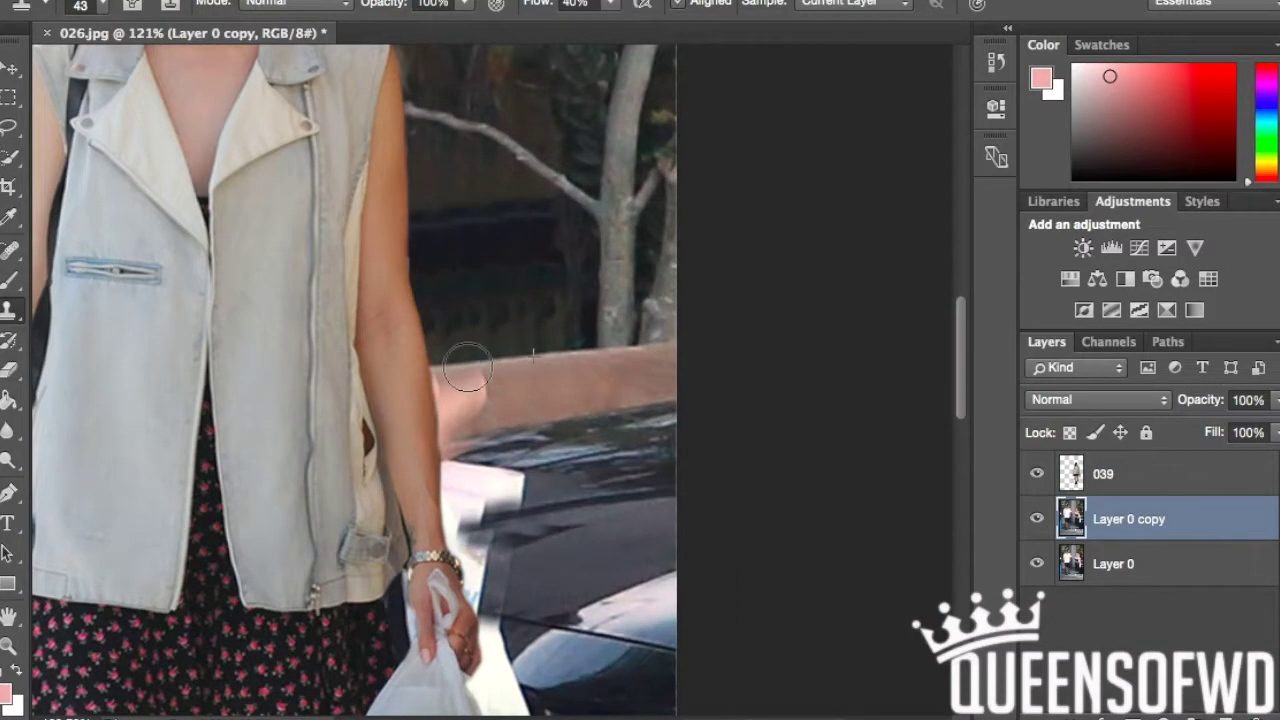
{"action": "scroll", "coordinate": [511, 475], "scroll_direction": "up", "scroll_amount": 4}
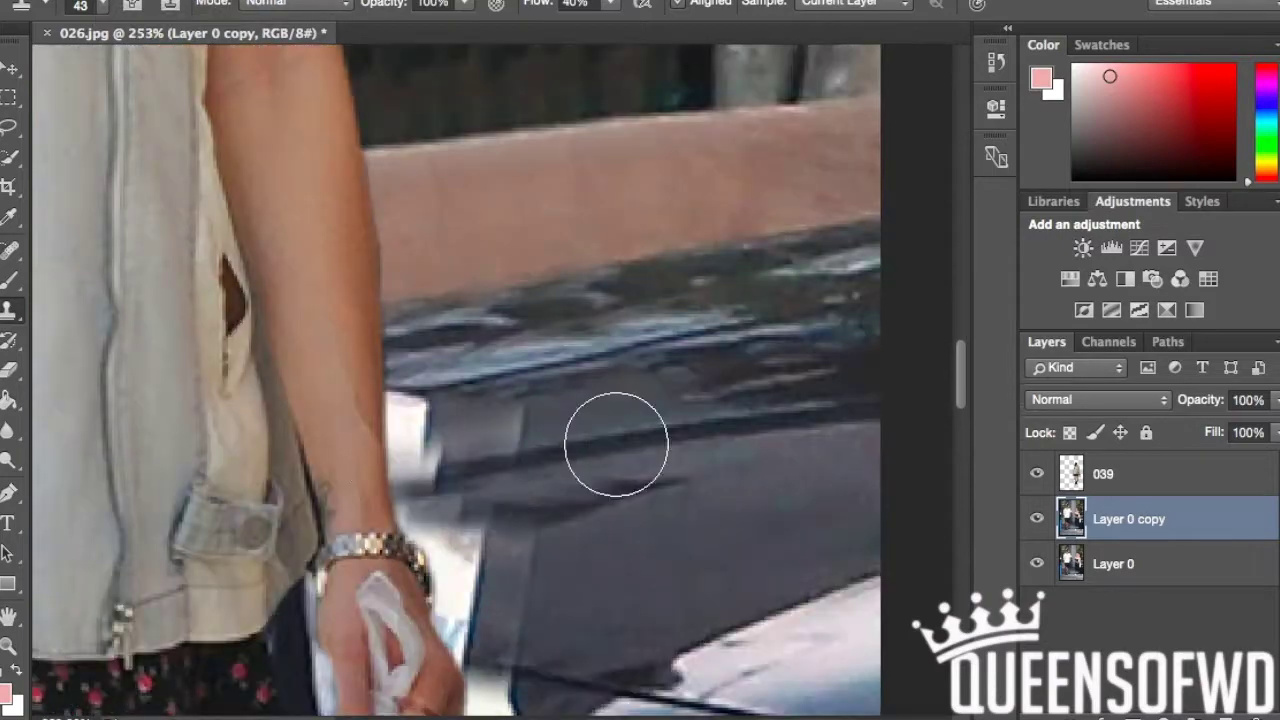
{"action": "scroll", "coordinate": [554, 496], "scroll_direction": "down", "scroll_amount": 2}
{"action": "scroll", "coordinate": [517, 451], "scroll_direction": "down", "scroll_amount": 1}
{"action": "scroll", "coordinate": [480, 400], "scroll_direction": "down", "scroll_amount": 5}
{"action": "scroll", "coordinate": [443, 349], "scroll_direction": "up", "scroll_amount": 6}
{"action": "scroll", "coordinate": [543, 396], "scroll_direction": "down", "scroll_amount": 1}
{"action": "scroll", "coordinate": [634, 474], "scroll_direction": "down", "scroll_amount": 1}
{"action": "scroll", "coordinate": [457, 286], "scroll_direction": "up", "scroll_amount": 4}
Erase fringe around the woman's hand and bag with a 1–6 px eraser, then start scaling her up.
{"action": "key", "text": "alt+bracketright"}
{"action": "key", "text": "e"}
{"action": "scroll", "coordinate": [500, 329], "scroll_direction": "up", "scroll_amount": 1}
{"action": "key", "text": "bracketleft"}
{"action": "key", "text": "bracketleft"}
{"action": "key", "text": "bracketleft"}
{"action": "scroll", "coordinate": [500, 406], "scroll_direction": "up", "scroll_amount": 5}
{"action": "scroll", "coordinate": [477, 349], "scroll_direction": "down", "scroll_amount": 1}
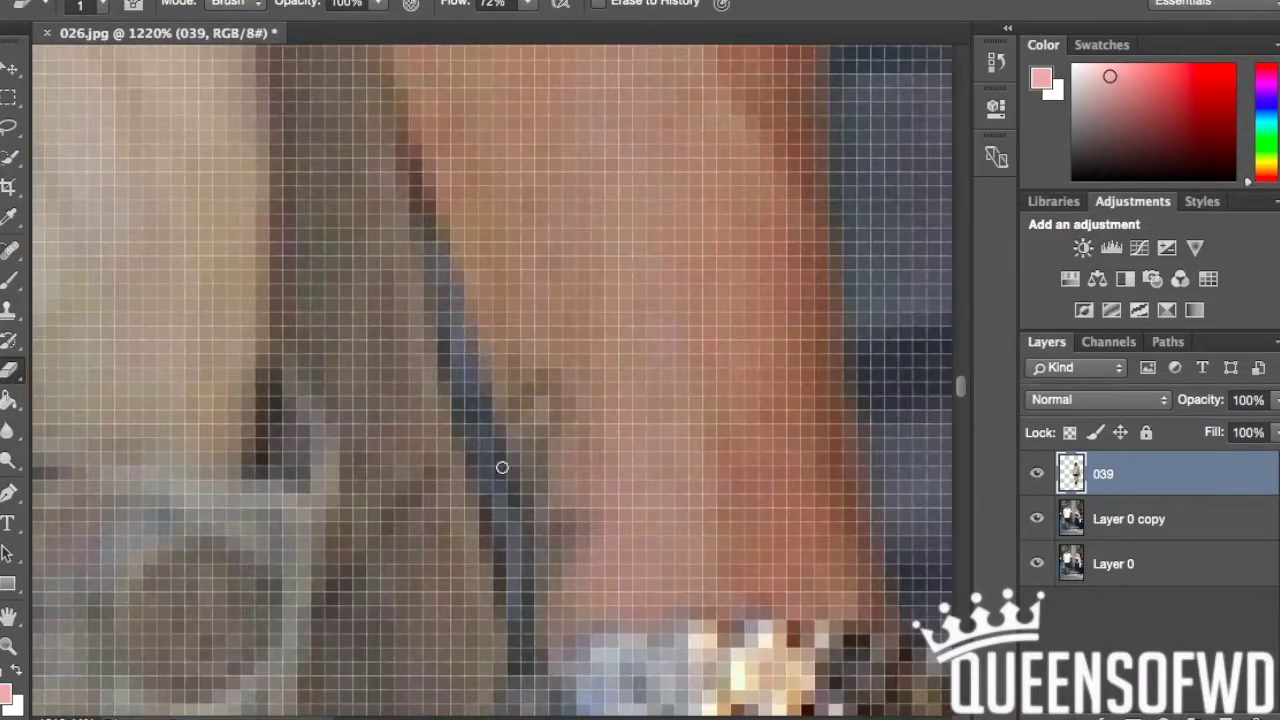
{"action": "scroll", "coordinate": [503, 424], "scroll_direction": "down", "scroll_amount": 7}
{"action": "scroll", "coordinate": [503, 424], "scroll_direction": "up", "scroll_amount": 2}
{"action": "scroll", "coordinate": [509, 206], "scroll_direction": "down", "scroll_amount": 3}
{"action": "scroll", "coordinate": [500, 469], "scroll_direction": "down", "scroll_amount": 2}
{"action": "scroll", "coordinate": [551, 423], "scroll_direction": "up", "scroll_amount": 1}
{"action": "key", "text": "bracketright"}
{"action": "key", "text": "bracketright"}
{"action": "key", "text": "bracketright"}
{"action": "scroll", "coordinate": [493, 527], "scroll_direction": "down", "scroll_amount": 5}
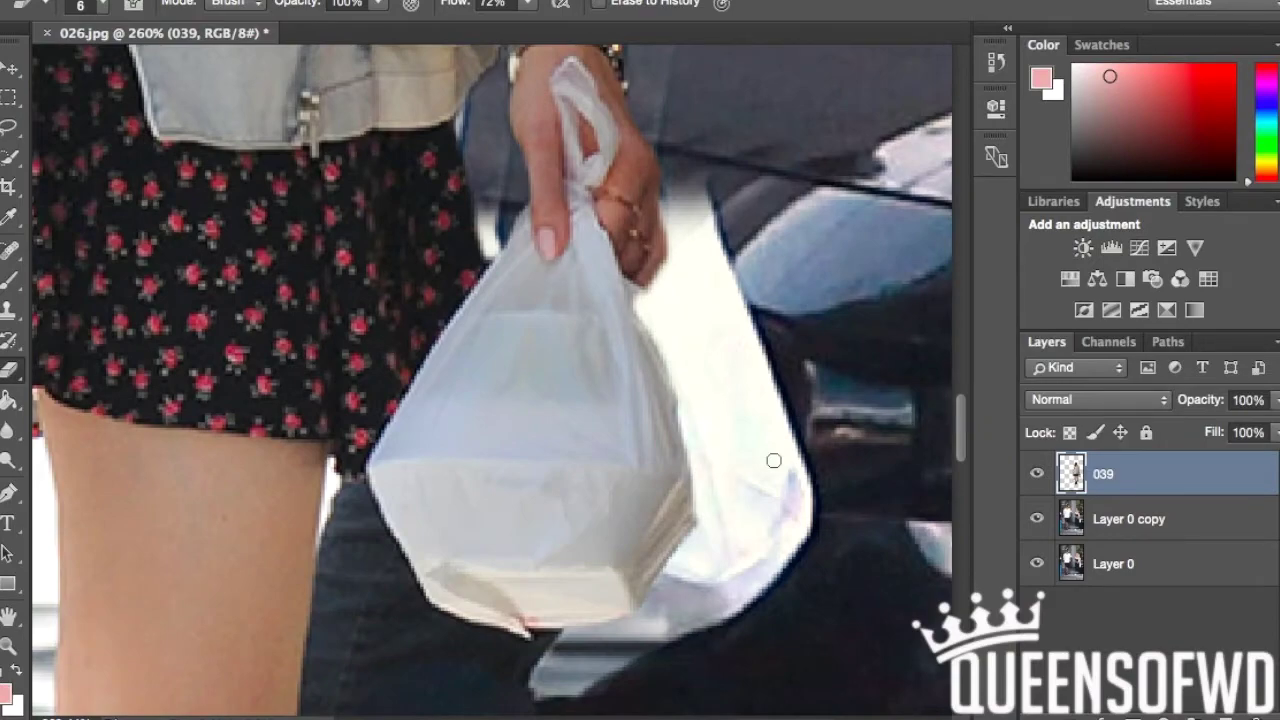
{"action": "scroll", "coordinate": [773, 460], "scroll_direction": "down", "scroll_amount": 5}
{"action": "scroll", "coordinate": [337, 394], "scroll_direction": "down", "scroll_amount": 2}
{"action": "left_click", "coordinate": [171, 409]}
Commit the transform and clone foliage over the grey pillar ghost on the Layer 0 copy.
{"action": "scroll", "coordinate": [503, 305], "scroll_direction": "down", "scroll_amount": 3}
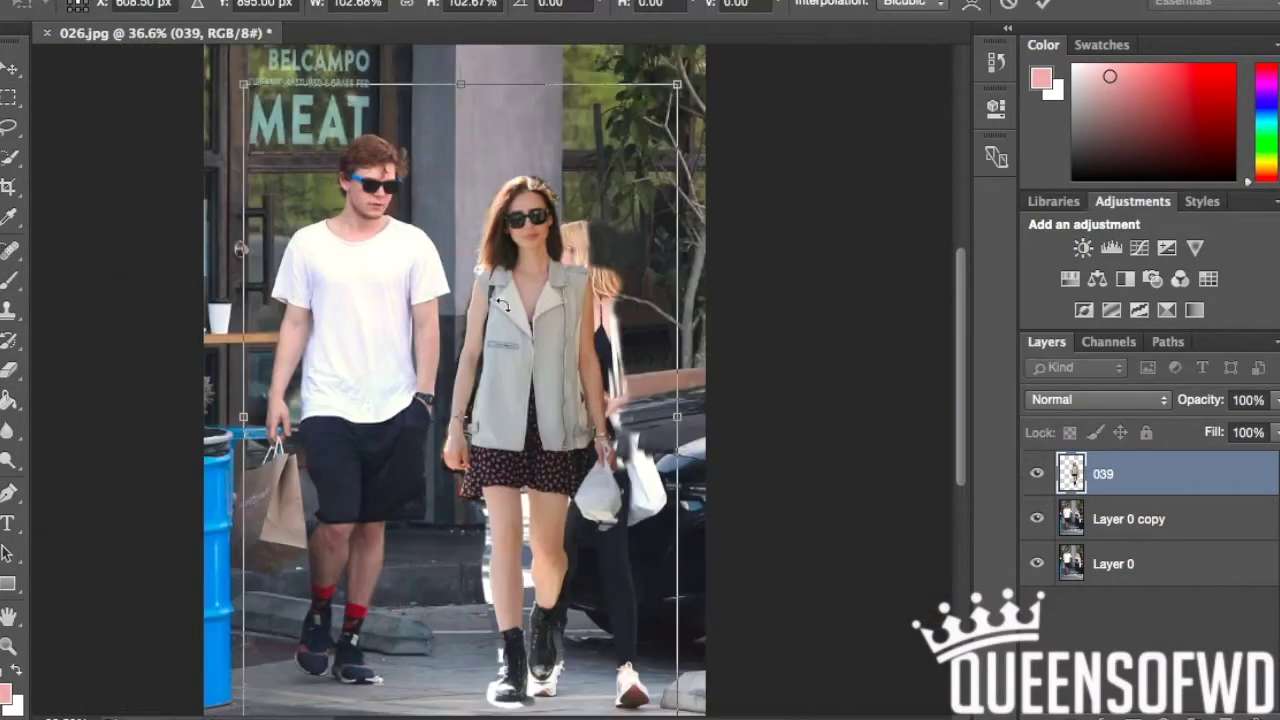
{"action": "scroll", "coordinate": [500, 400], "scroll_direction": "up", "scroll_amount": 3}
{"action": "key", "text": "Return"}
{"action": "left_click", "coordinate": [1128, 519]}
{"action": "key", "text": "s"}
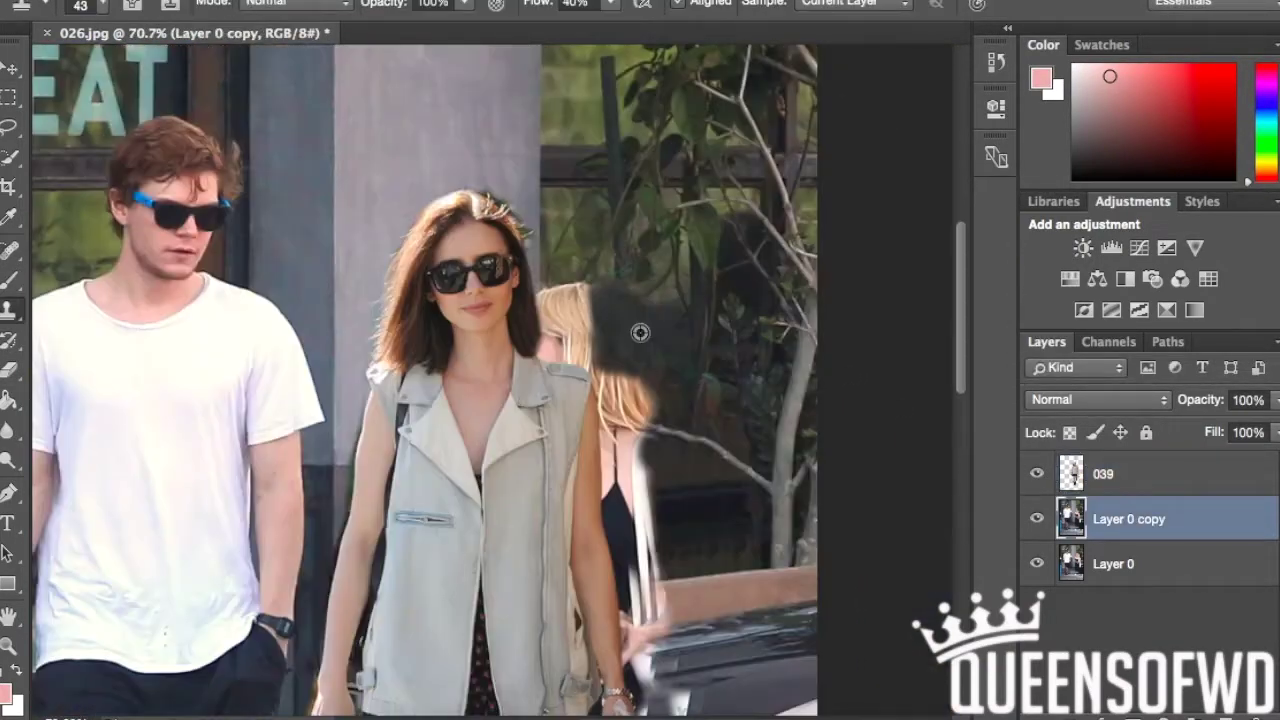
{"action": "scroll", "coordinate": [640, 332], "scroll_direction": "up", "scroll_amount": 2}
{"action": "scroll", "coordinate": [663, 272], "scroll_direction": "down", "scroll_amount": 3}
{"action": "scroll", "coordinate": [640, 320], "scroll_direction": "right", "scroll_amount": 3}
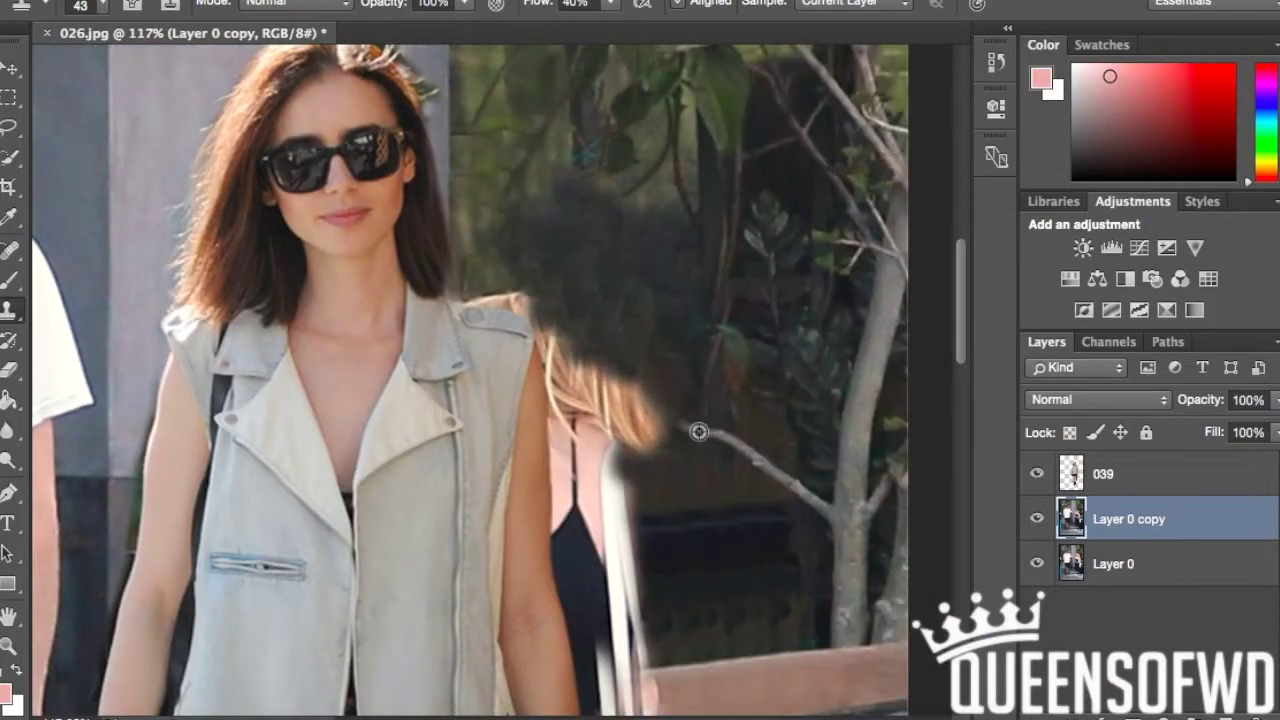
{"action": "scroll", "coordinate": [699, 432], "scroll_direction": "down", "scroll_amount": 3}
{"action": "scroll", "coordinate": [397, 333], "scroll_direction": "up", "scroll_amount": 1}
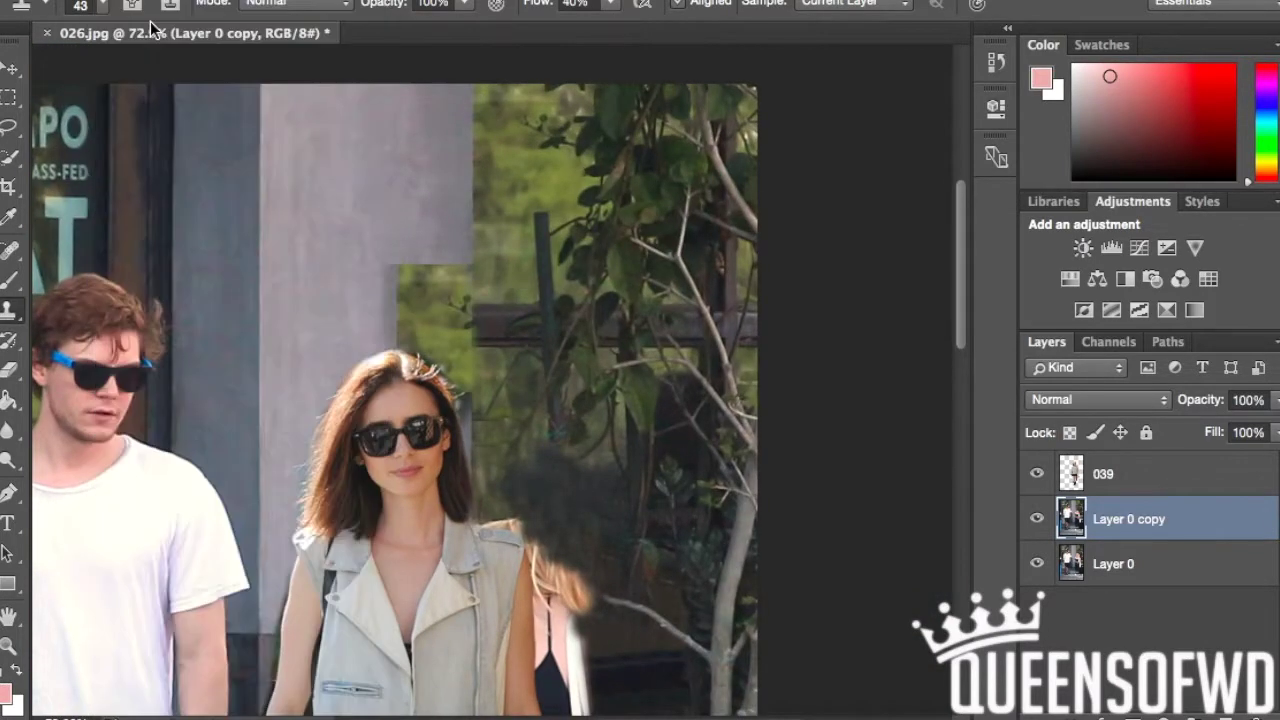
{"action": "left_click_drag", "start_coordinate": [433, 209], "coordinate": [450, 120]}
Cover the bystander's remaining traces behind the woman with cloned foliage, fence and branches.
{"action": "scroll", "coordinate": [514, 270], "scroll_direction": "down", "scroll_amount": 1}
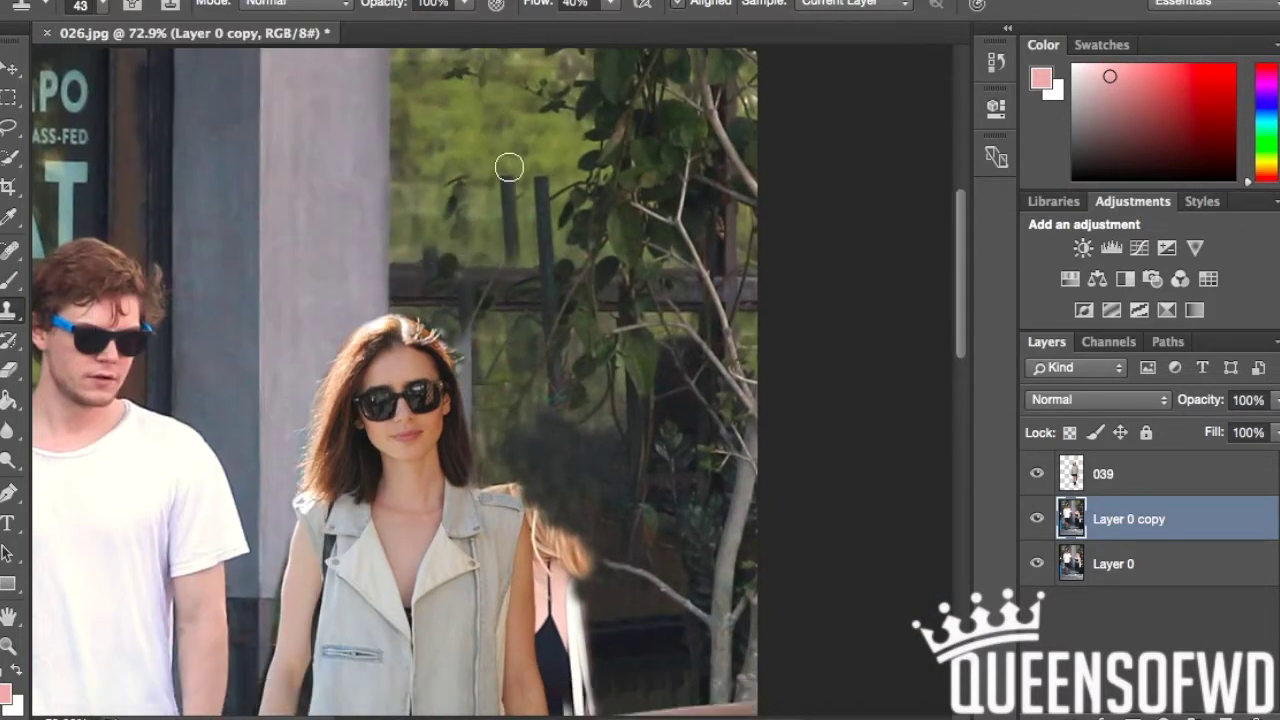
{"action": "scroll", "coordinate": [508, 167], "scroll_direction": "up", "scroll_amount": 3}
{"action": "scroll", "coordinate": [337, 251], "scroll_direction": "down", "scroll_amount": 2}
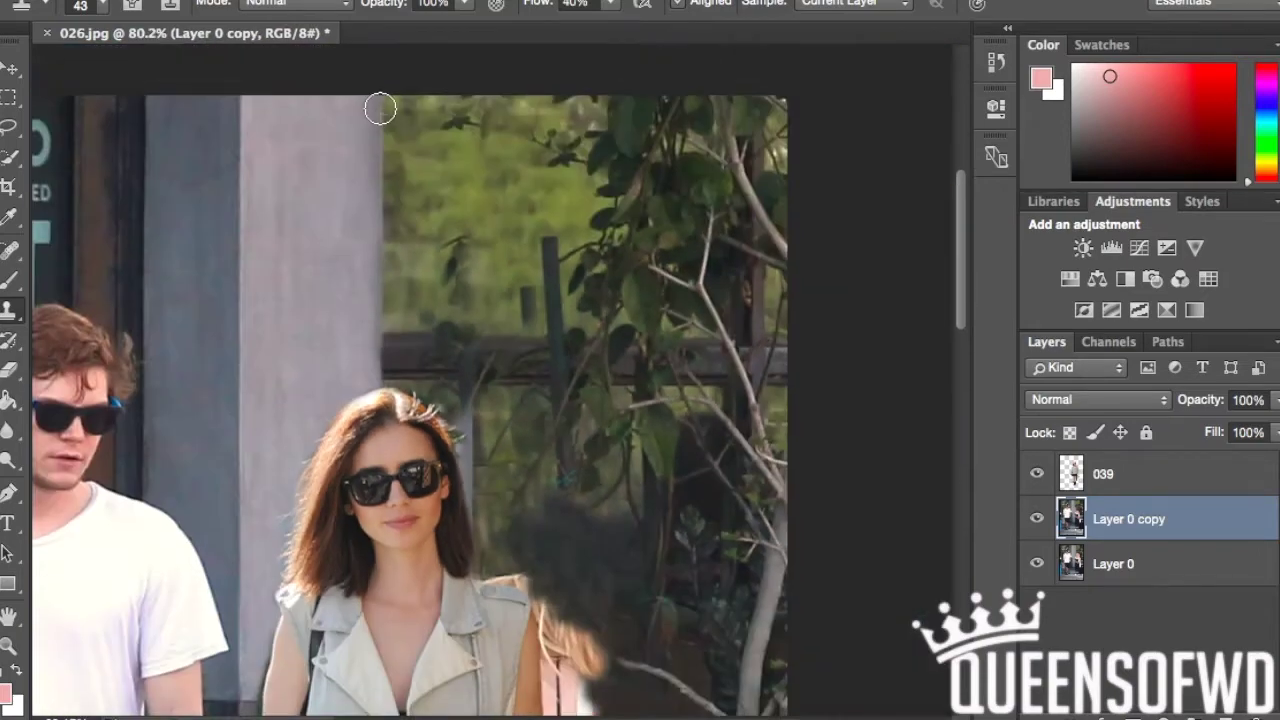
{"action": "scroll", "coordinate": [380, 106], "scroll_direction": "down", "scroll_amount": 1}
{"action": "scroll", "coordinate": [600, 409], "scroll_direction": "up", "scroll_amount": 3}
{"action": "scroll", "coordinate": [566, 386], "scroll_direction": "down", "scroll_amount": 1}
{"action": "scroll", "coordinate": [566, 386], "scroll_direction": "down", "scroll_amount": 2}
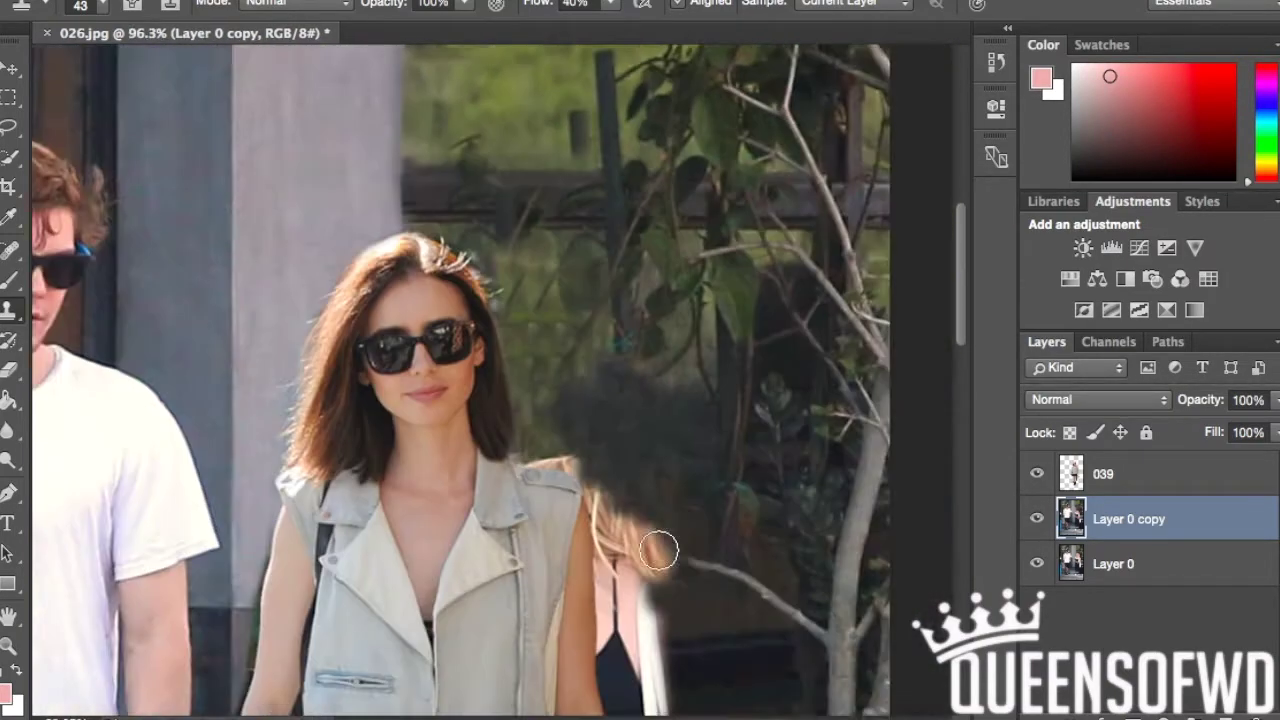
{"action": "scroll", "coordinate": [675, 378], "scroll_direction": "up", "scroll_amount": 1}
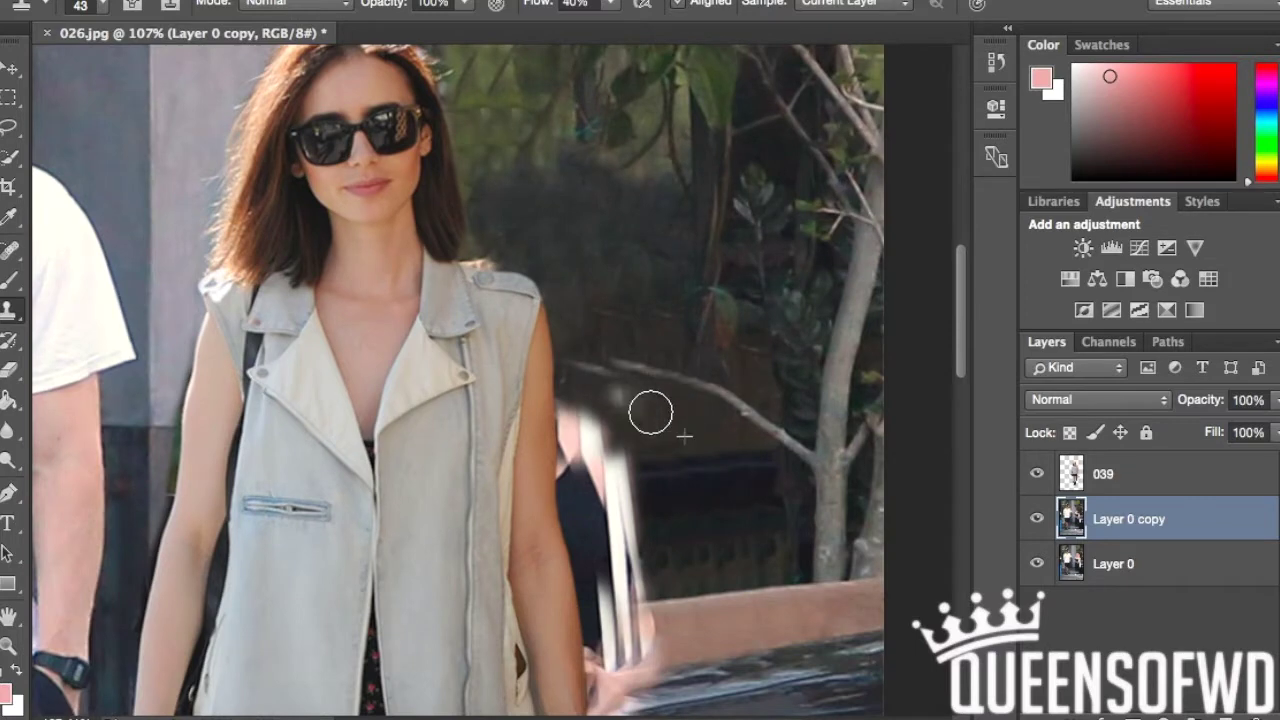
{"action": "scroll", "coordinate": [650, 412], "scroll_direction": "up", "scroll_amount": 2}
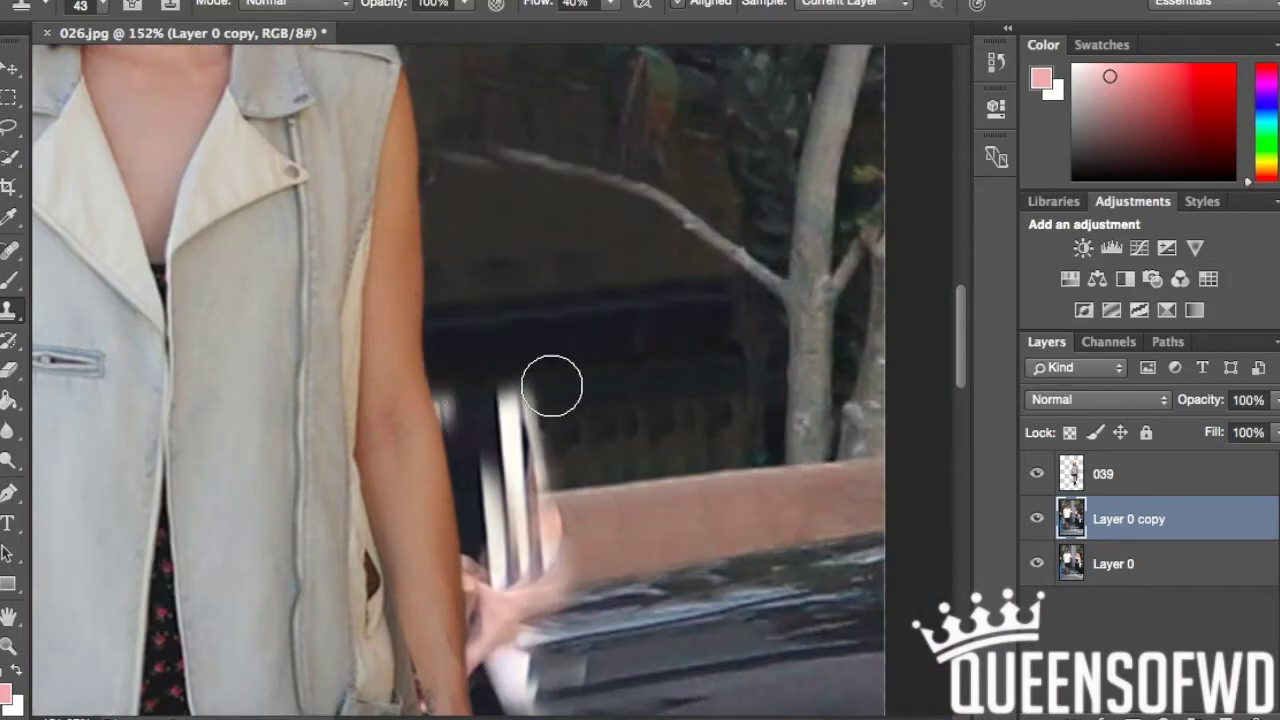
{"action": "scroll", "coordinate": [536, 496], "scroll_direction": "down", "scroll_amount": 1}
{"action": "scroll", "coordinate": [591, 291], "scroll_direction": "down", "scroll_amount": 2}
{"action": "scroll", "coordinate": [843, 431], "scroll_direction": "up", "scroll_amount": 1}
Erase a stray area on the cut-out woman's layer 039.
{"action": "scroll", "coordinate": [843, 431], "scroll_direction": "up", "scroll_amount": 2}
{"action": "left_click", "coordinate": [1103, 474]}
{"action": "scroll", "coordinate": [614, 560], "scroll_direction": "up", "scroll_amount": 3}
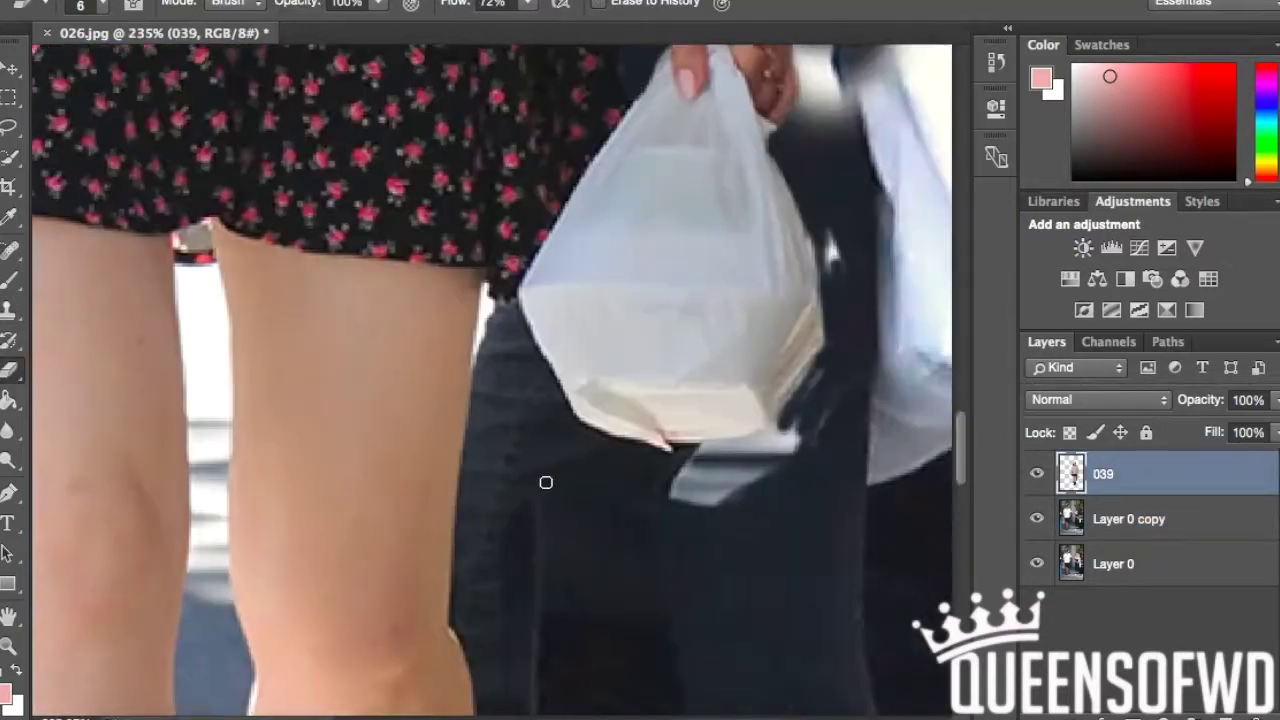
{"action": "key", "text": "e"}
{"action": "scroll", "coordinate": [346, 366], "scroll_direction": "down", "scroll_amount": 5}
{"action": "scroll", "coordinate": [694, 514], "scroll_direction": "up", "scroll_amount": 5}
{"action": "scroll", "coordinate": [593, 489], "scroll_direction": "down", "scroll_amount": 3}
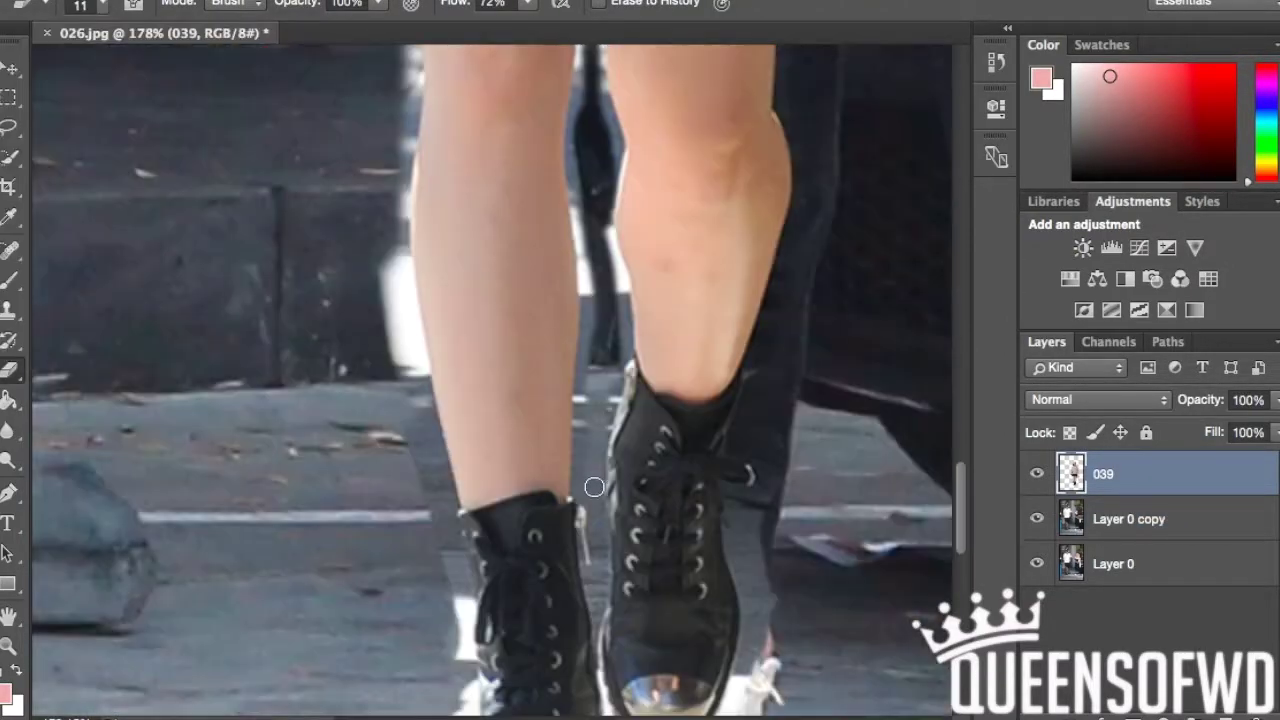
{"action": "scroll", "coordinate": [586, 457], "scroll_direction": "down", "scroll_amount": 3}
{"action": "scroll", "coordinate": [586, 457], "scroll_direction": "up", "scroll_amount": 2}
{"action": "scroll", "coordinate": [586, 457], "scroll_direction": "down", "scroll_amount": 3}
{"action": "left_click_drag", "start_coordinate": [1275, 399], "coordinate": [1163, 428]}
Clone car and pavement over the background person's legs and bag on Layer 0 copy.
{"action": "left_click", "coordinate": [1128, 519]}
{"action": "key", "text": "s"}
{"action": "scroll", "coordinate": [398, 436], "scroll_direction": "down", "scroll_amount": 3}
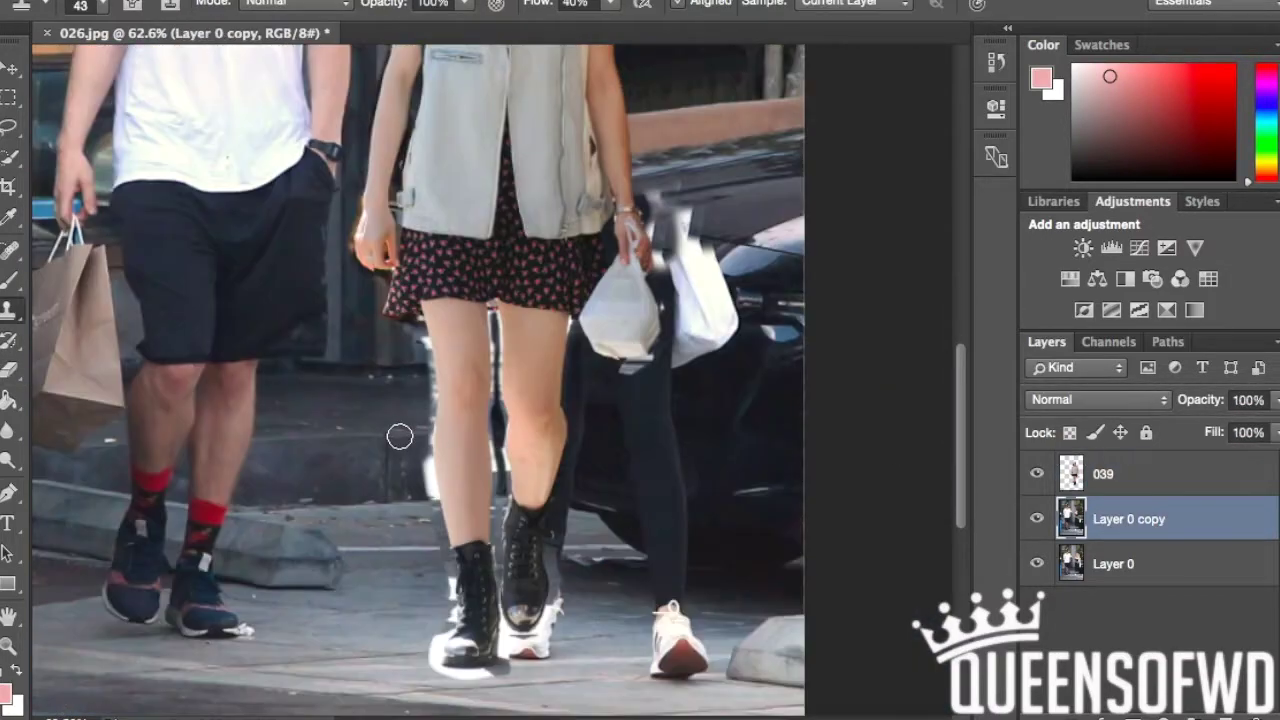
{"action": "scroll", "coordinate": [588, 422], "scroll_direction": "up", "scroll_amount": 3}
{"action": "scroll", "coordinate": [435, 395], "scroll_direction": "up", "scroll_amount": 3}
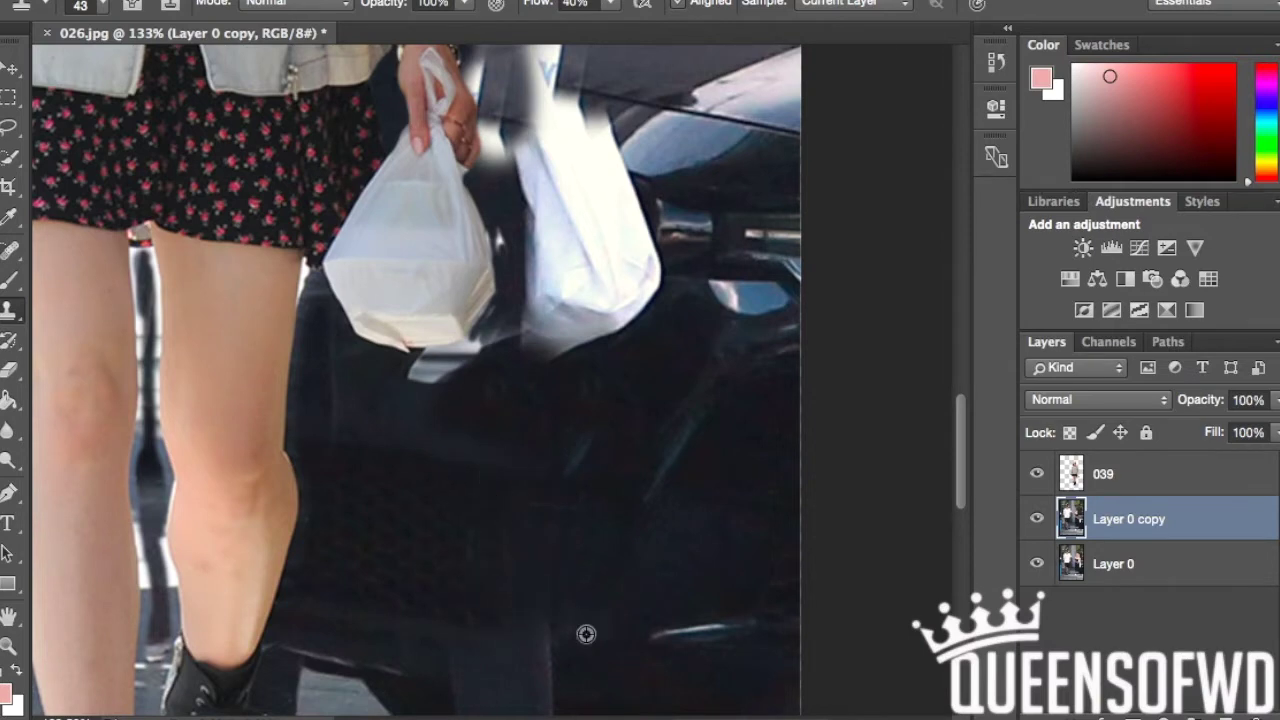
{"action": "scroll", "coordinate": [469, 536], "scroll_direction": "down", "scroll_amount": 3}
{"action": "scroll", "coordinate": [387, 527], "scroll_direction": "right", "scroll_amount": 3}
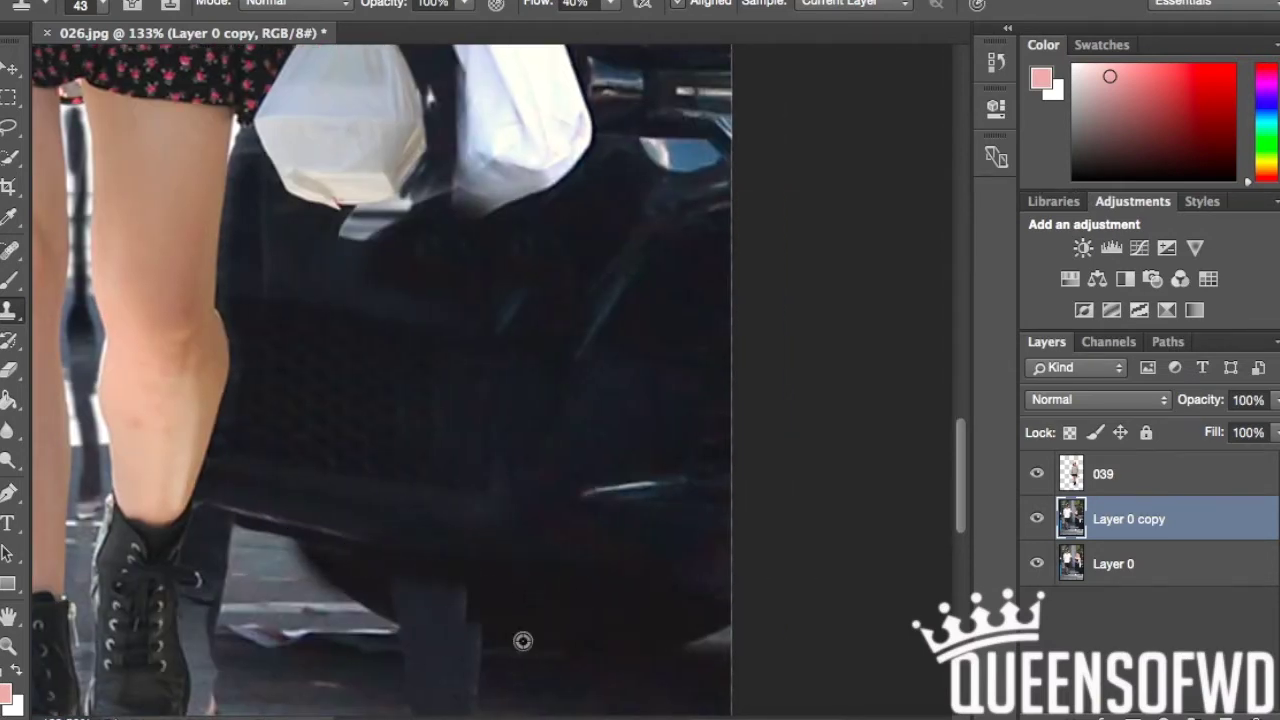
{"action": "scroll", "coordinate": [496, 611], "scroll_direction": "up", "scroll_amount": 3}
{"action": "scroll", "coordinate": [556, 537], "scroll_direction": "down", "scroll_amount": 5}
{"action": "scroll", "coordinate": [586, 470], "scroll_direction": "up", "scroll_amount": 5}
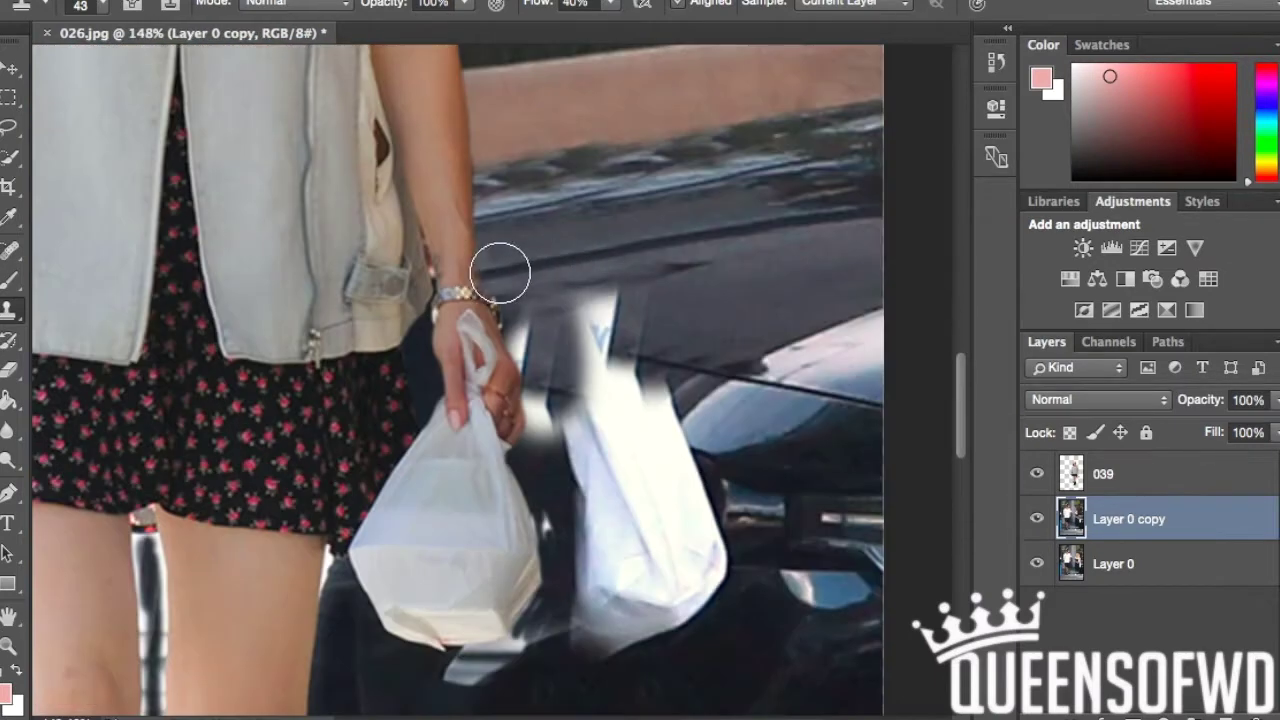
{"action": "scroll", "coordinate": [500, 272], "scroll_direction": "right", "scroll_amount": 1}
{"action": "scroll", "coordinate": [551, 320], "scroll_direction": "down", "scroll_amount": 3}
{"action": "scroll", "coordinate": [551, 320], "scroll_direction": "down", "scroll_amount": 4}
Set the Clone Stamp brush size to 150.
{"action": "left_click", "coordinate": [100, 5]}
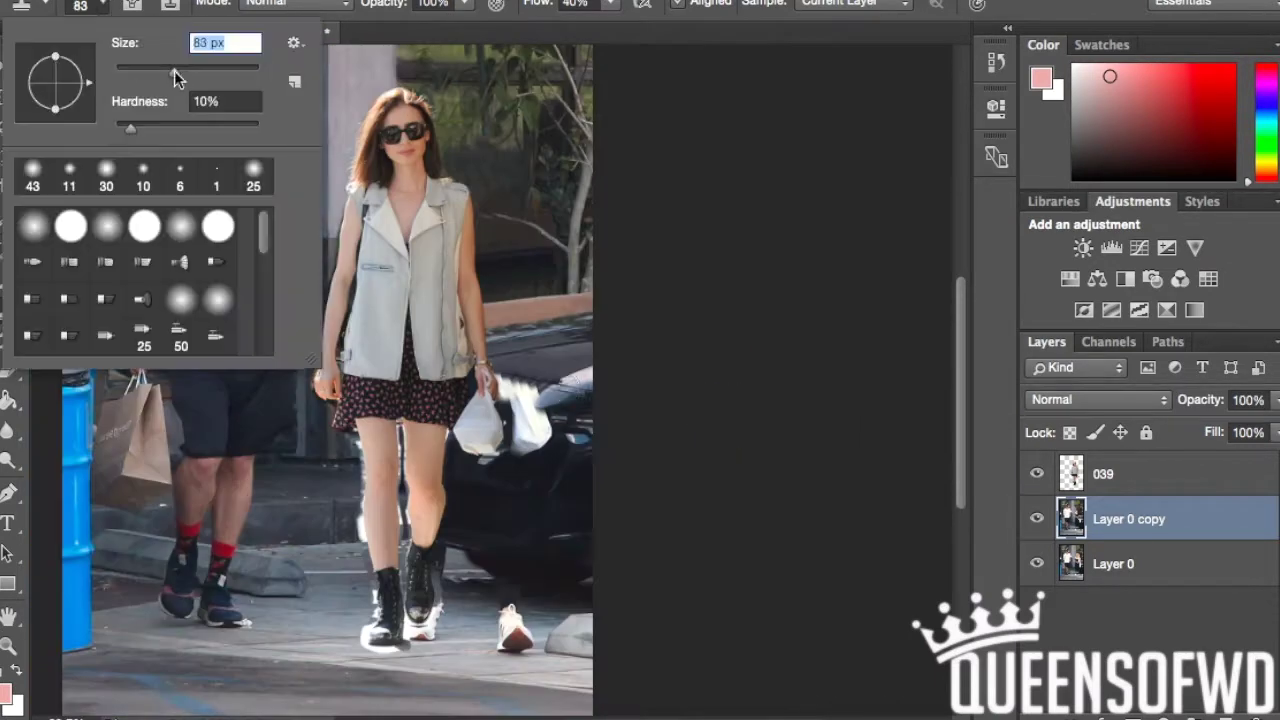
{"action": "type", "text": "150"}
{"action": "key", "text": "Return"}
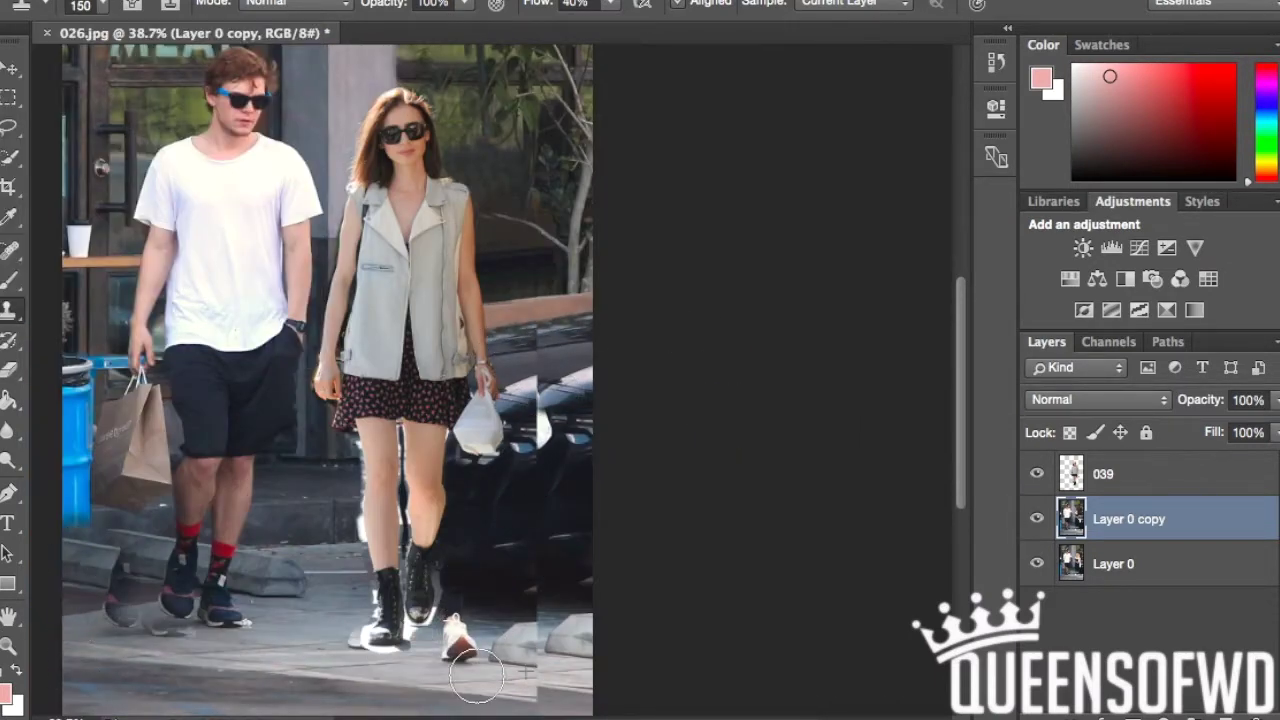
{"action": "key", "text": "c"}
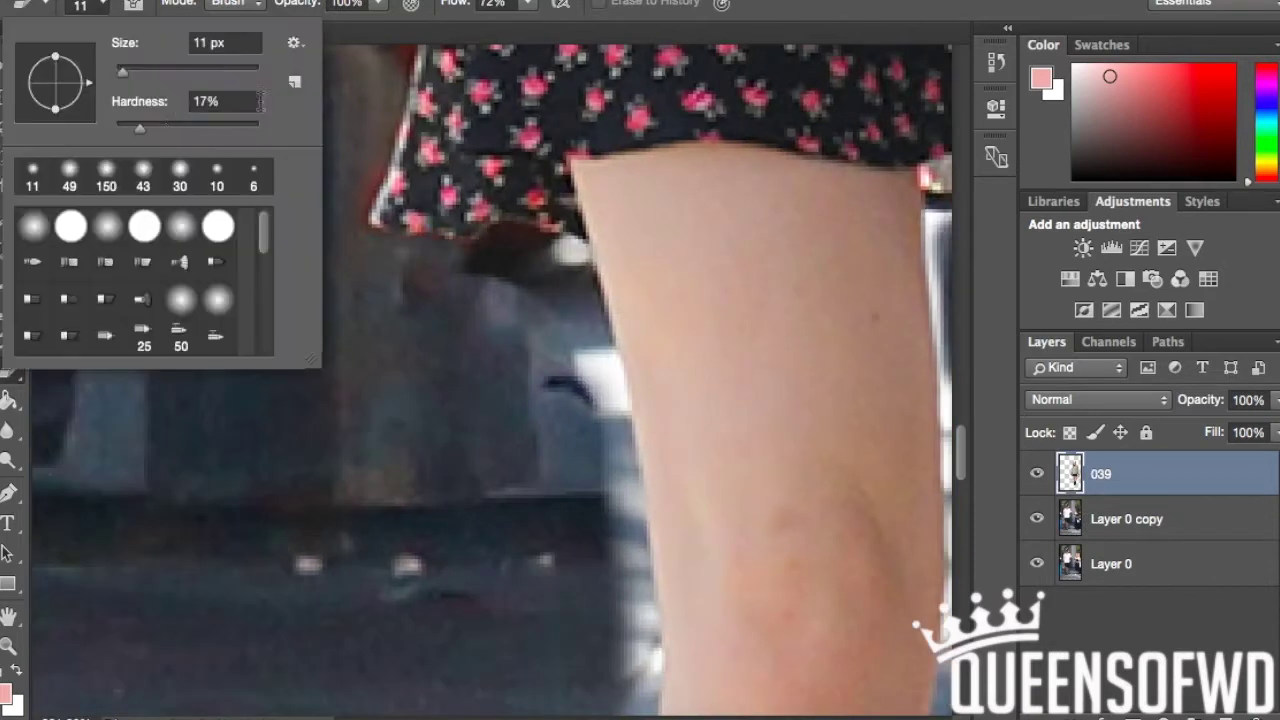
Resize the eraser and erase the white fringe between the woman's legs.
{"action": "scroll", "coordinate": [440, 344], "scroll_direction": "down", "scroll_amount": 1}
{"action": "scroll", "coordinate": [563, 374], "scroll_direction": "down", "scroll_amount": 5}
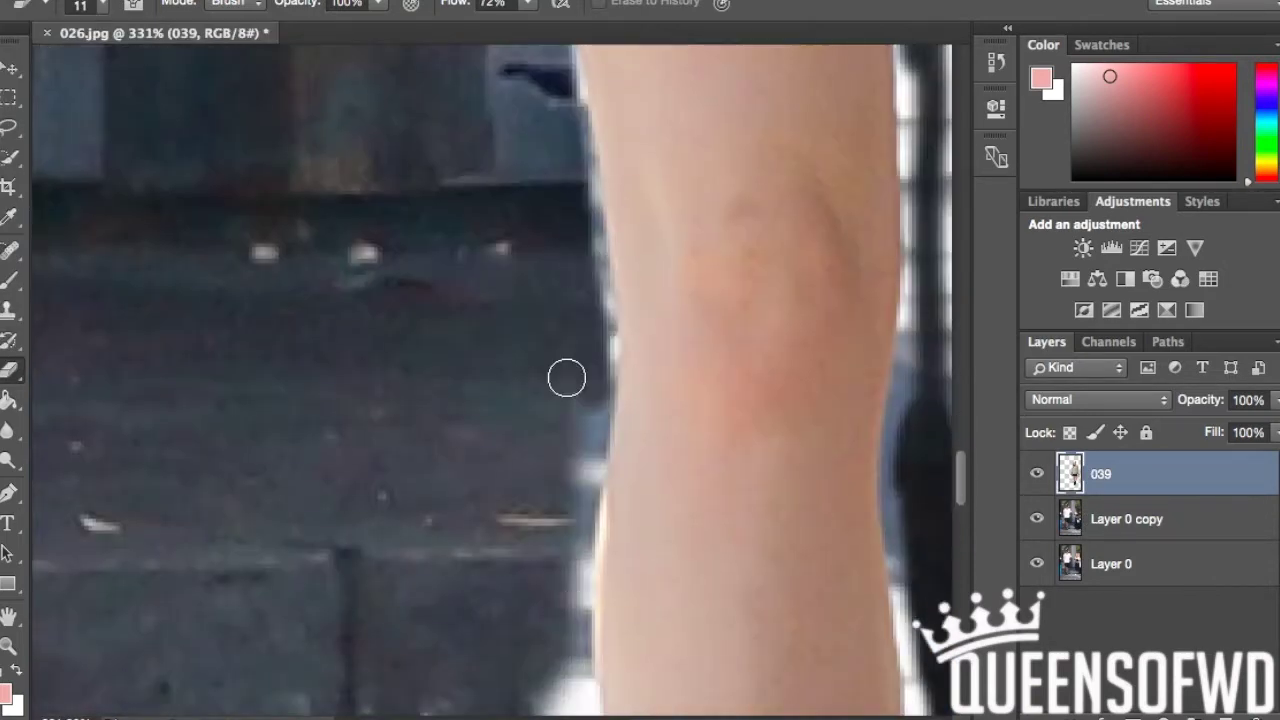
{"action": "scroll", "coordinate": [294, 171], "scroll_direction": "up", "scroll_amount": 5}
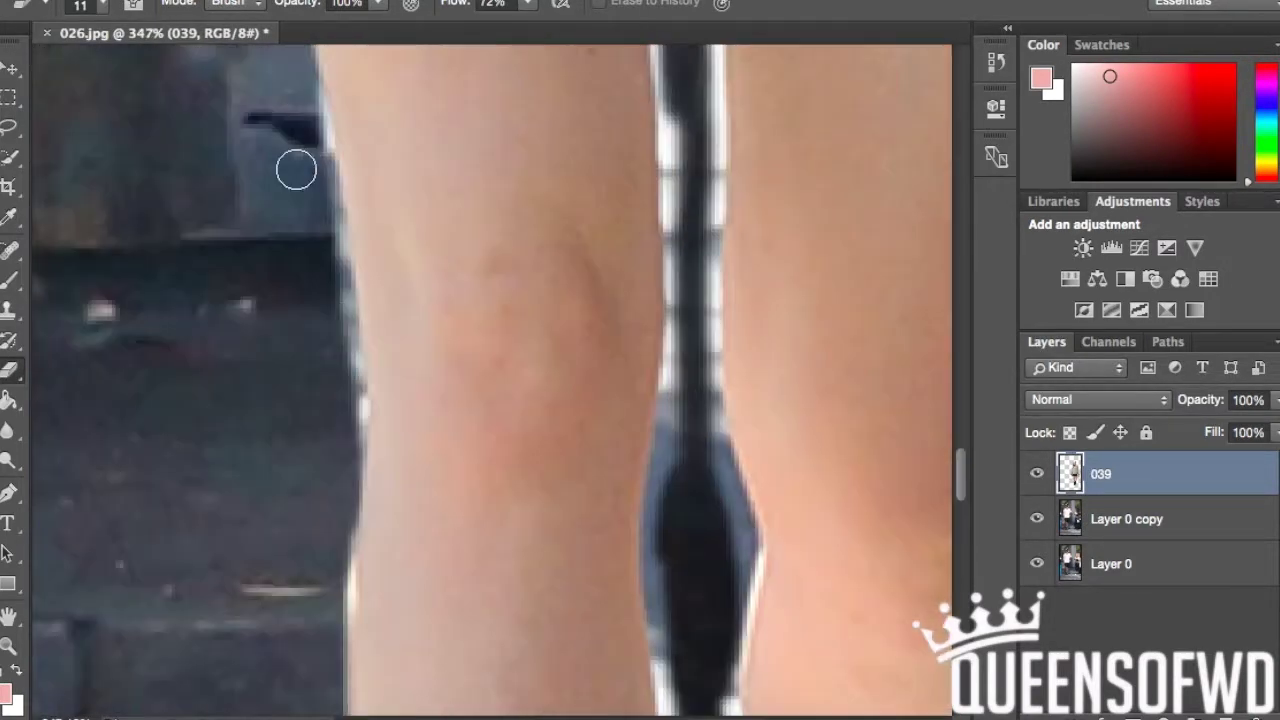
{"action": "scroll", "coordinate": [334, 463], "scroll_direction": "up", "scroll_amount": 5}
{"action": "scroll", "coordinate": [483, 431], "scroll_direction": "down", "scroll_amount": 3}
{"action": "left_click", "coordinate": [100, 5]}
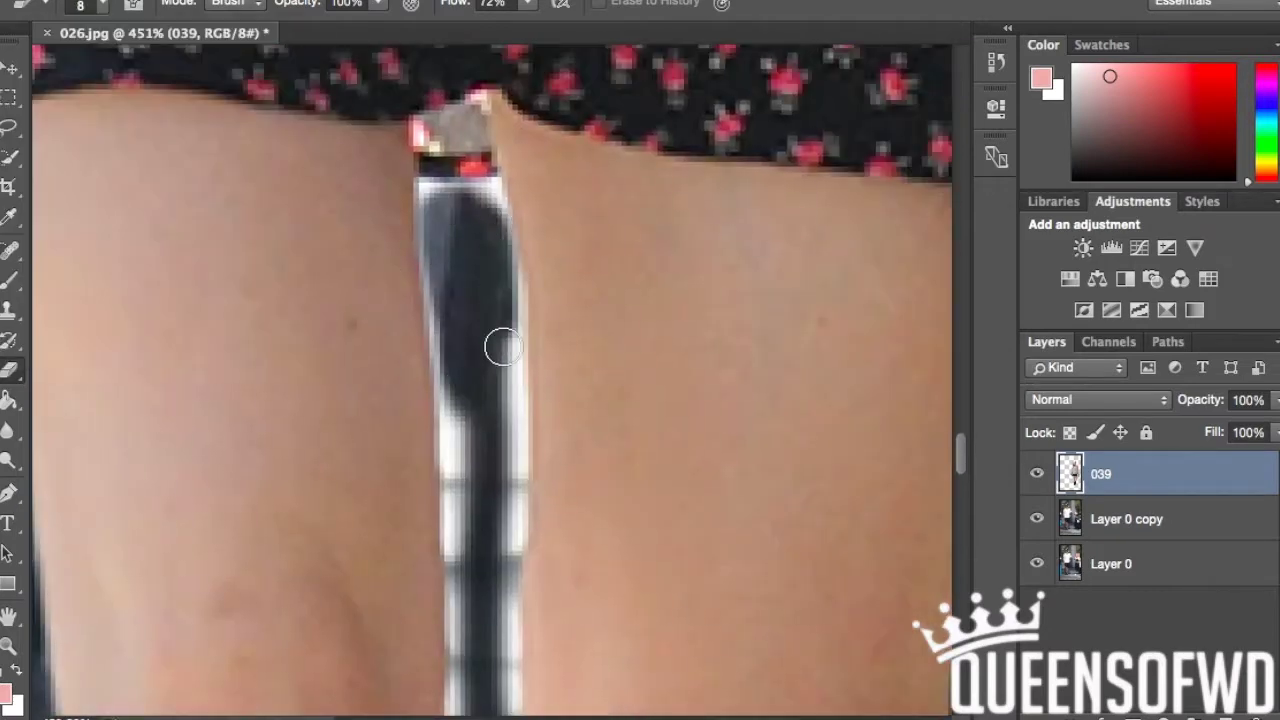
{"action": "scroll", "coordinate": [468, 490], "scroll_direction": "down", "scroll_amount": 10}
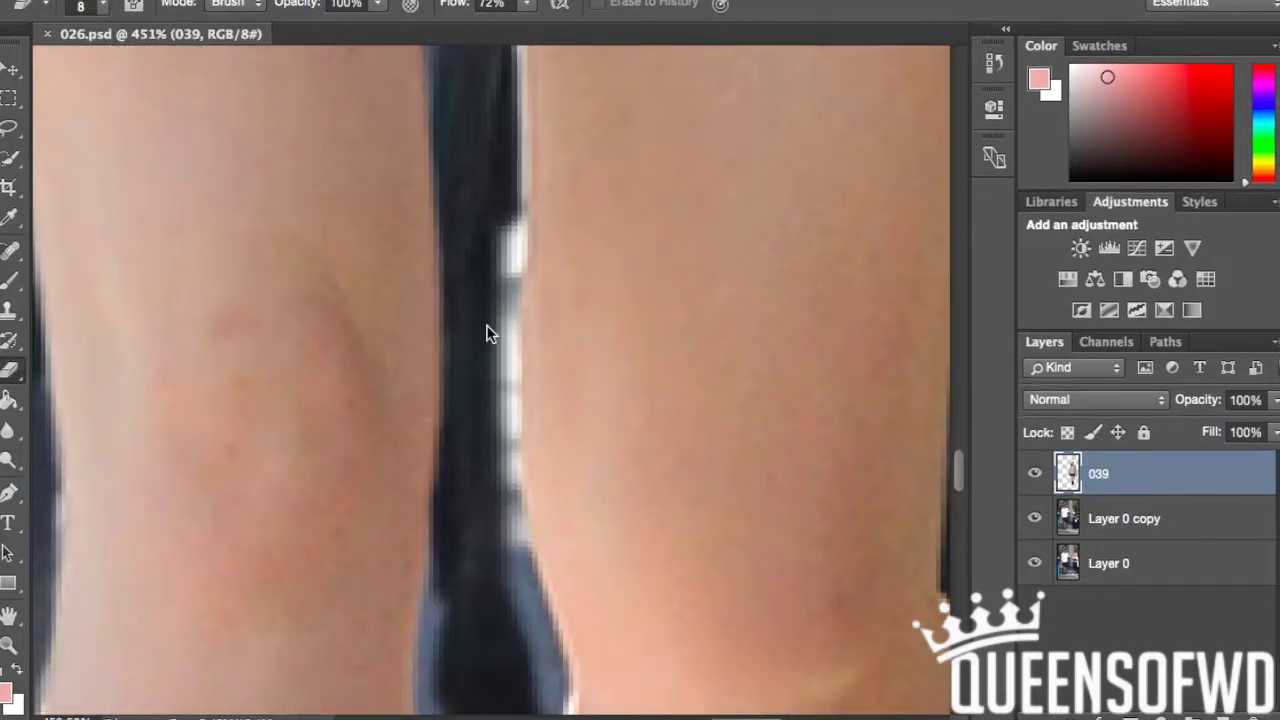
{"action": "scroll", "coordinate": [528, 360], "scroll_direction": "down", "scroll_amount": 1}
{"action": "scroll", "coordinate": [463, 441], "scroll_direction": "up", "scroll_amount": 1}
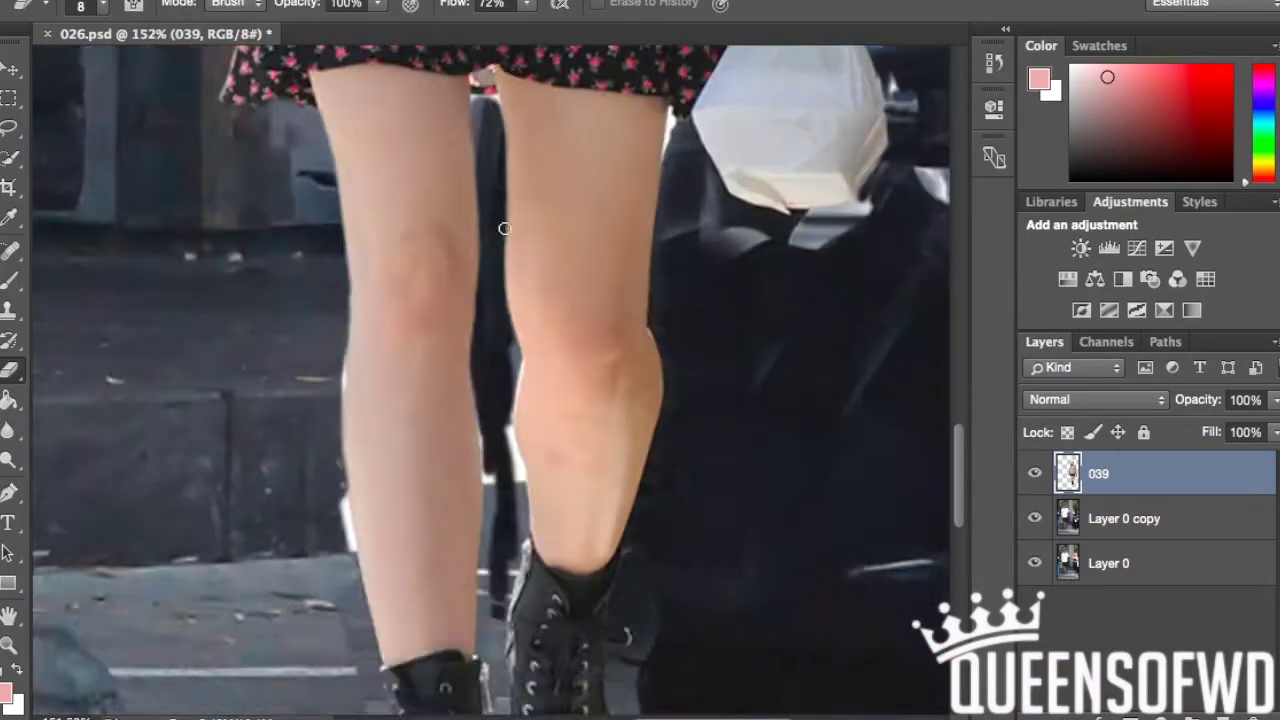
{"action": "scroll", "coordinate": [353, 324], "scroll_direction": "up", "scroll_amount": 5}
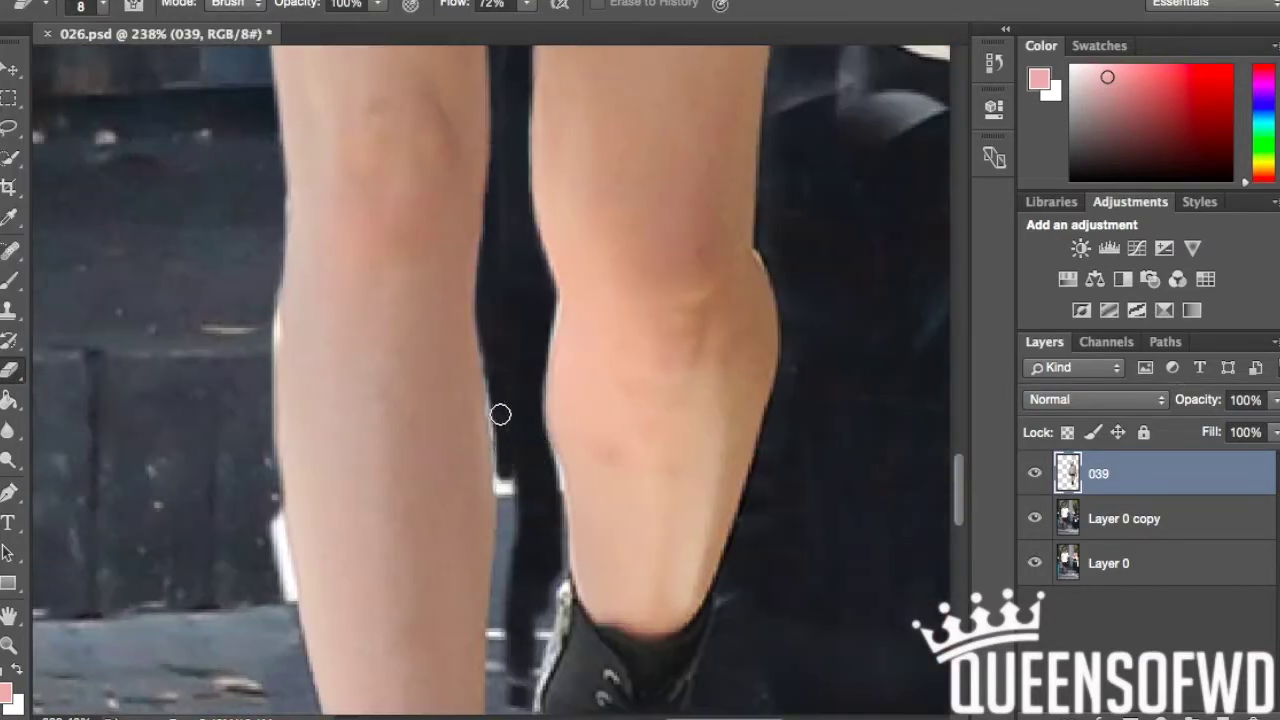
{"action": "scroll", "coordinate": [504, 231], "scroll_direction": "down", "scroll_amount": 5}
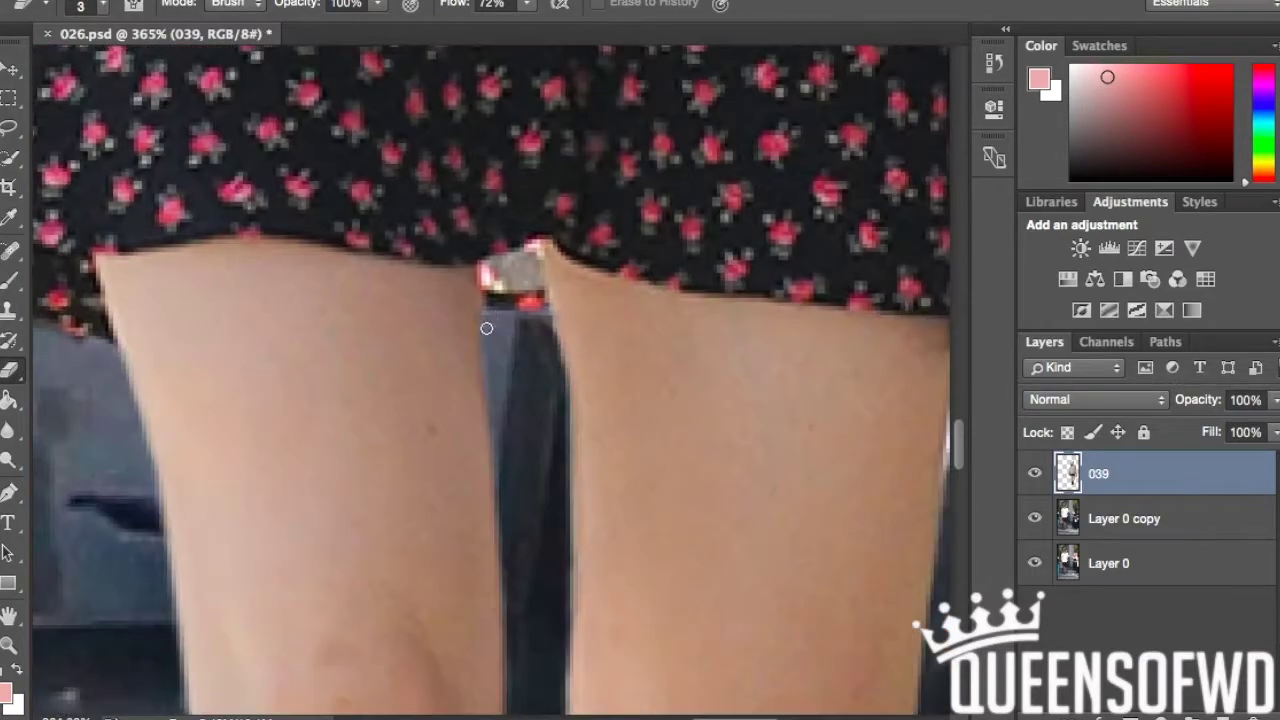
Erase fringe along the woman's hand with a 3 px eraser.
{"action": "scroll", "coordinate": [394, 177], "scroll_direction": "up", "scroll_amount": 5}
{"action": "scroll", "coordinate": [430, 200], "scroll_direction": "down", "scroll_amount": 5}
{"action": "scroll", "coordinate": [469, 225], "scroll_direction": "up", "scroll_amount": 5}
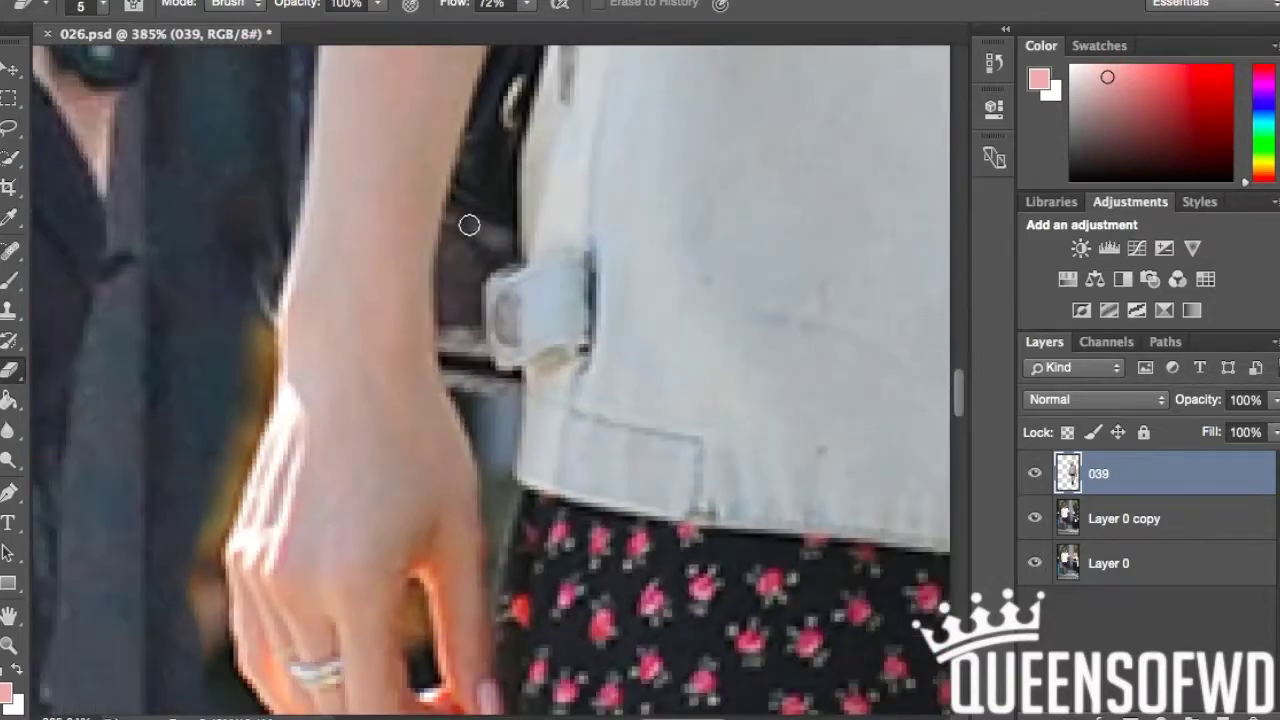
{"action": "key", "text": "bracketleft"}
{"action": "key", "text": "bracketleft"}
{"action": "scroll", "coordinate": [466, 267], "scroll_direction": "up", "scroll_amount": 3}
{"action": "scroll", "coordinate": [440, 250], "scroll_direction": "up", "scroll_amount": 3}
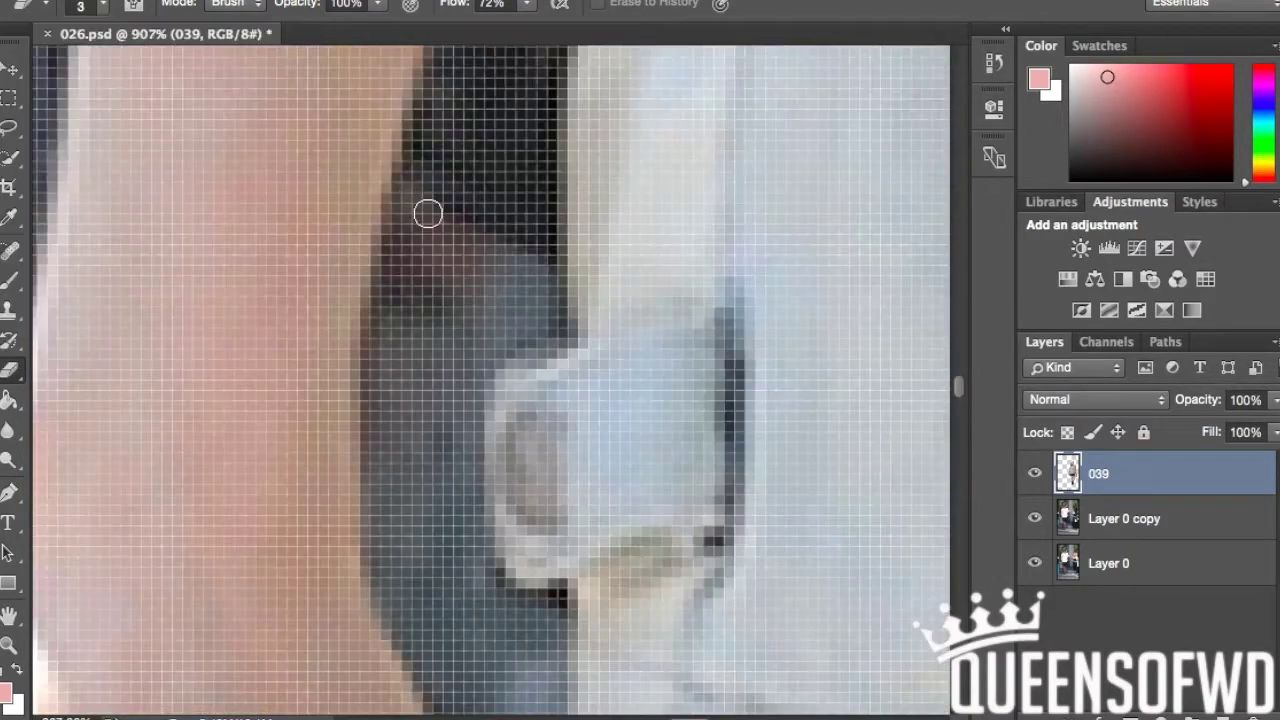
{"action": "scroll", "coordinate": [500, 380], "scroll_direction": "down", "scroll_amount": 3}
{"action": "scroll", "coordinate": [540, 410], "scroll_direction": "down", "scroll_amount": 3}
{"action": "scroll", "coordinate": [508, 282], "scroll_direction": "down", "scroll_amount": 3}
{"action": "scroll", "coordinate": [511, 323], "scroll_direction": "up", "scroll_amount": 2}
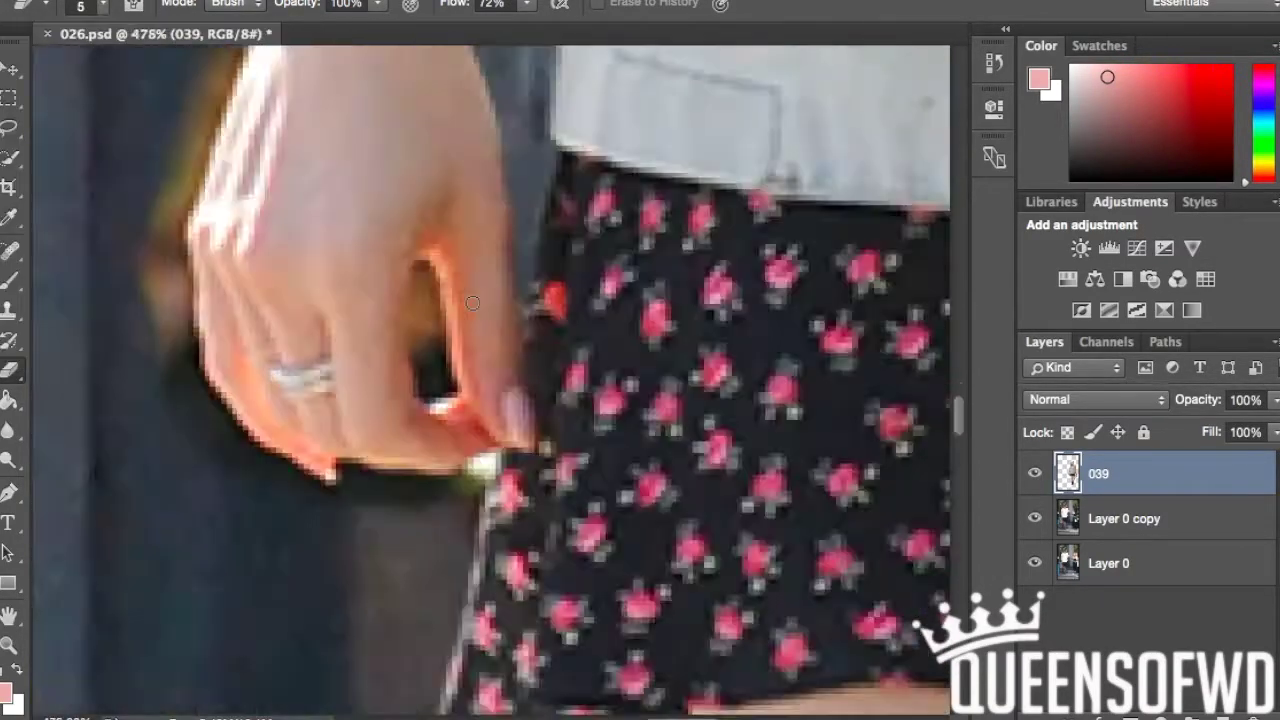
{"action": "scroll", "coordinate": [380, 233], "scroll_direction": "up", "scroll_amount": 3}
Widen the eraser to 4 px and clean the inner arm edge.
{"action": "key", "text": "bracketright"}
{"action": "scroll", "coordinate": [420, 334], "scroll_direction": "down", "scroll_amount": 3}
{"action": "scroll", "coordinate": [434, 329], "scroll_direction": "down", "scroll_amount": 2}
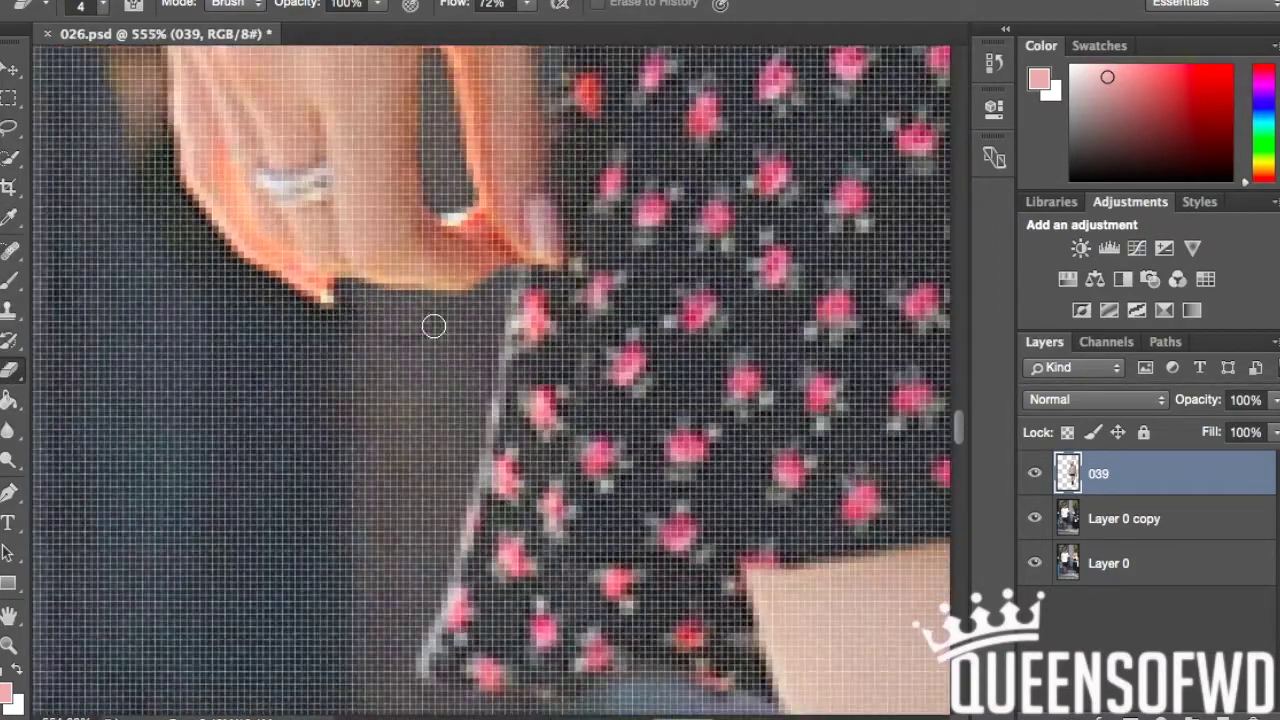
{"action": "scroll", "coordinate": [266, 189], "scroll_direction": "up", "scroll_amount": 2}
{"action": "scroll", "coordinate": [382, 260], "scroll_direction": "down", "scroll_amount": 1}
{"action": "scroll", "coordinate": [382, 260], "scroll_direction": "down", "scroll_amount": 1}
{"action": "scroll", "coordinate": [431, 389], "scroll_direction": "up", "scroll_amount": 2}
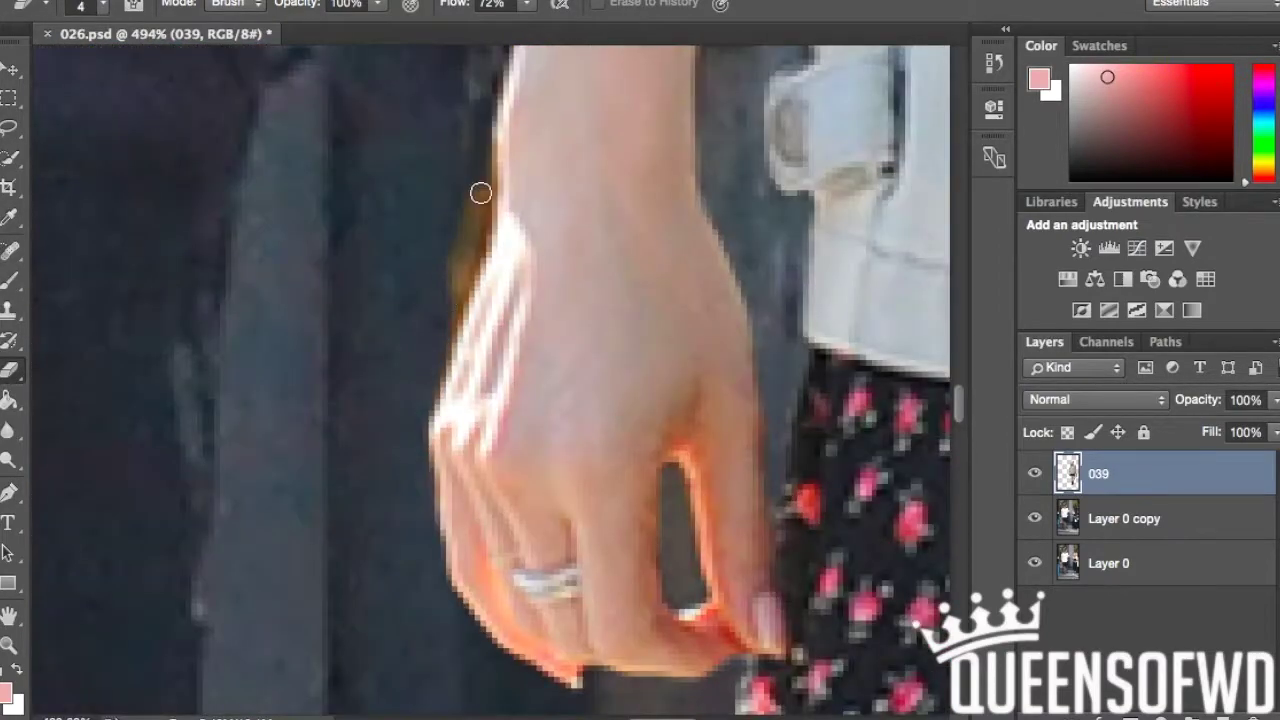
{"action": "scroll", "coordinate": [440, 277], "scroll_direction": "up", "scroll_amount": 3}
{"action": "scroll", "coordinate": [391, 591], "scroll_direction": "down", "scroll_amount": 3}
{"action": "scroll", "coordinate": [483, 220], "scroll_direction": "up", "scroll_amount": 3}
Erase up toward the hair at 6 px, then lower eraser flow to 7%.
{"action": "key", "text": "bracketright"}
{"action": "key", "text": "bracketright"}
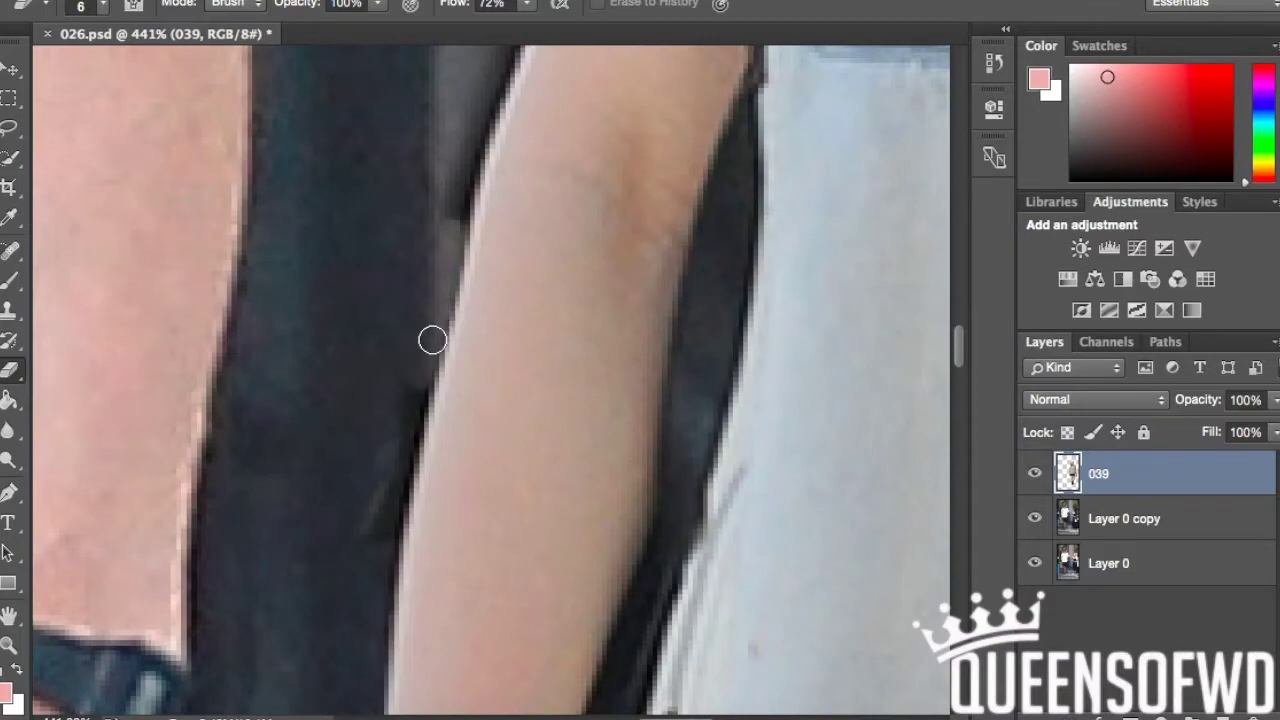
{"action": "scroll", "coordinate": [432, 340], "scroll_direction": "up", "scroll_amount": 2}
{"action": "scroll", "coordinate": [383, 306], "scroll_direction": "up", "scroll_amount": 2}
{"action": "scroll", "coordinate": [363, 503], "scroll_direction": "up", "scroll_amount": 2}
{"action": "scroll", "coordinate": [406, 414], "scroll_direction": "up", "scroll_amount": 2}
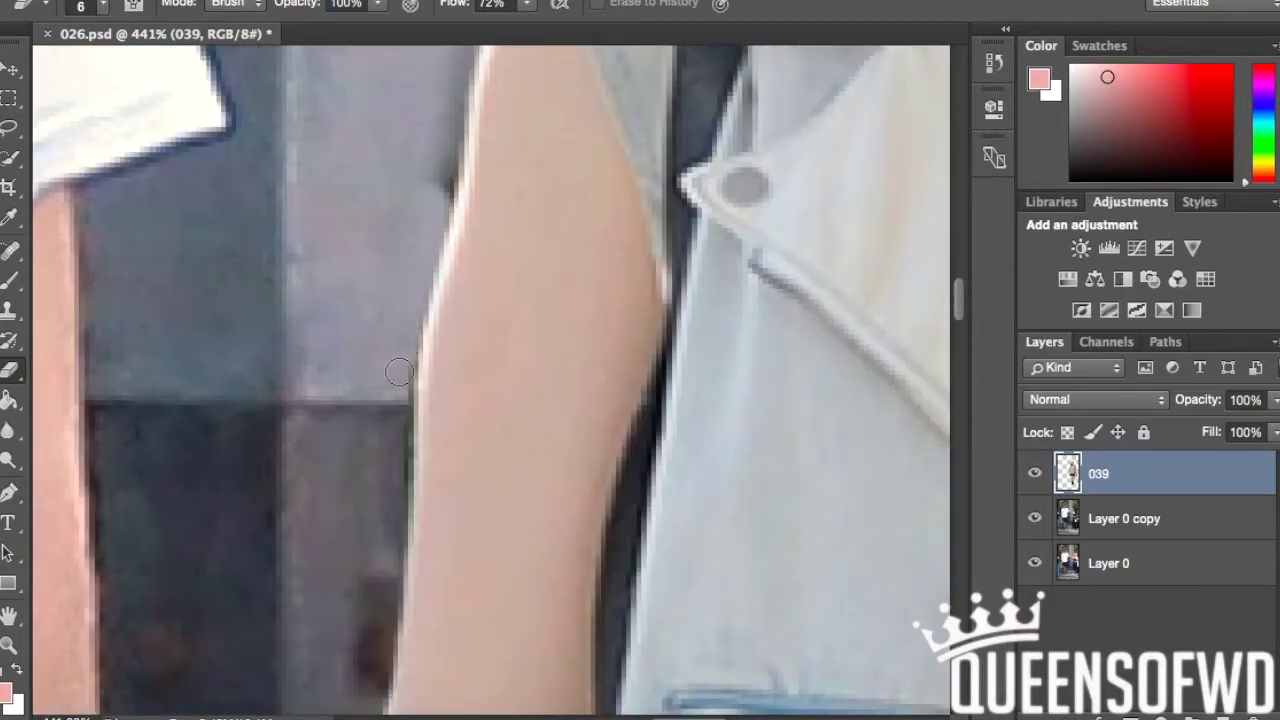
{"action": "scroll", "coordinate": [398, 372], "scroll_direction": "up", "scroll_amount": 3}
{"action": "scroll", "coordinate": [371, 557], "scroll_direction": "up", "scroll_amount": 3}
{"action": "scroll", "coordinate": [394, 263], "scroll_direction": "down", "scroll_amount": 3}
{"action": "right_click", "coordinate": [139, 128]}
{"action": "key", "text": "Return"}
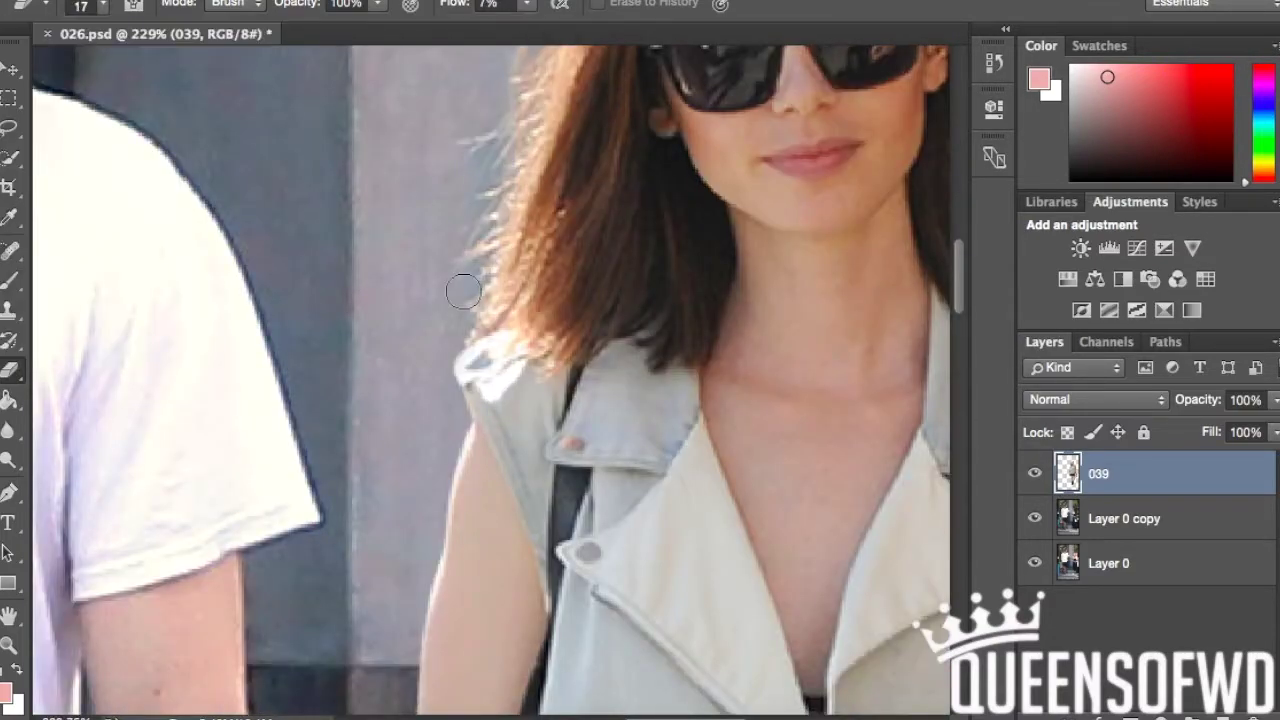
{"action": "key", "text": "ctrl+0"}
Open Match Color for layer 039 sampling Layer 0 copy, and move the dialog aside.
{"action": "left_click", "coordinate": [523, 477]}
{"action": "left_click", "coordinate": [910, 491]}
{"action": "left_click_drag", "start_coordinate": [968, 5], "coordinate": [208, 56]}
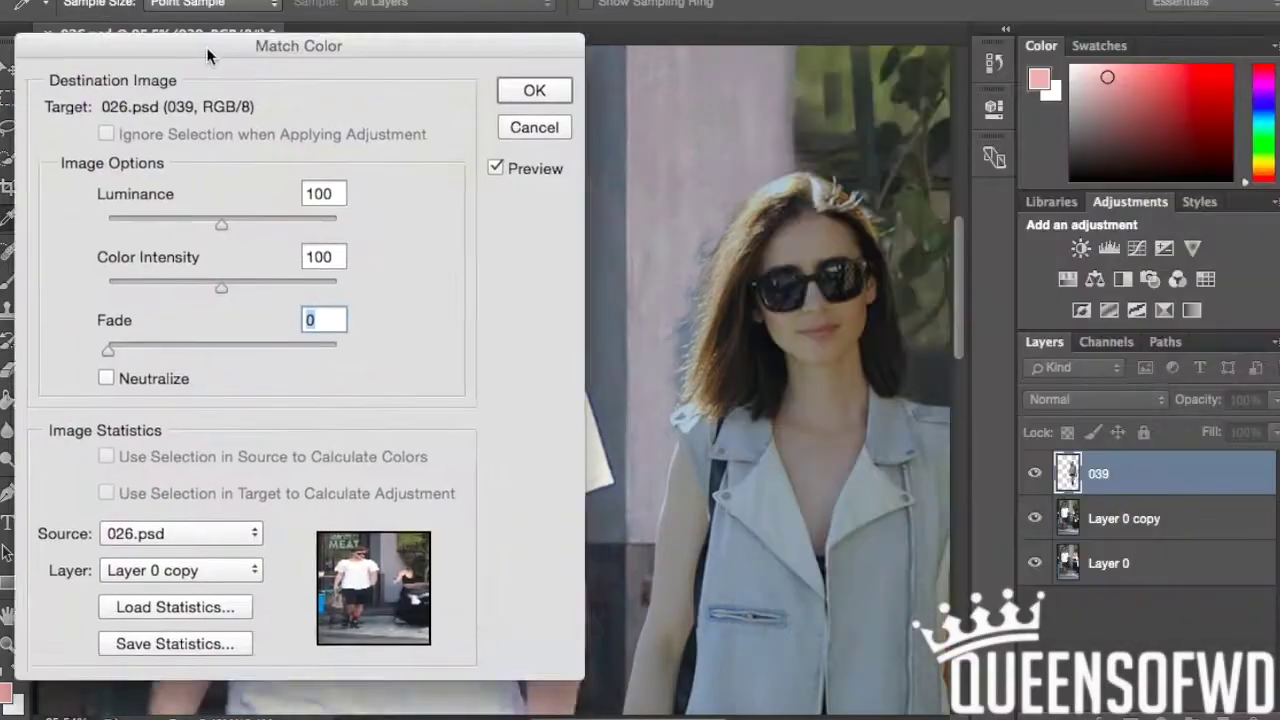